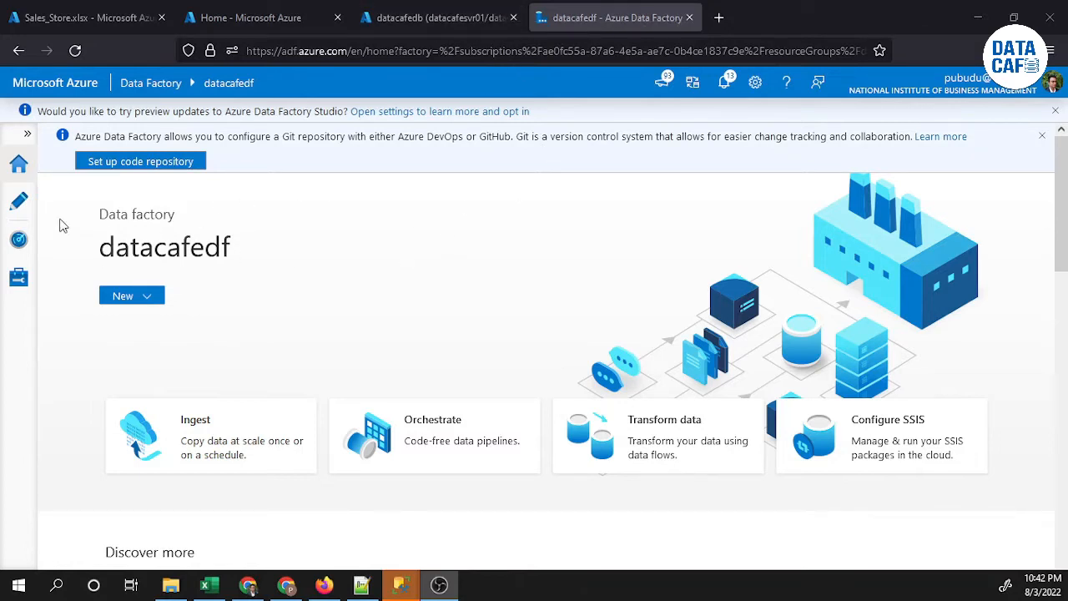
Create a new pipeline in the datacafedf factory's authoring area
click(19, 205)
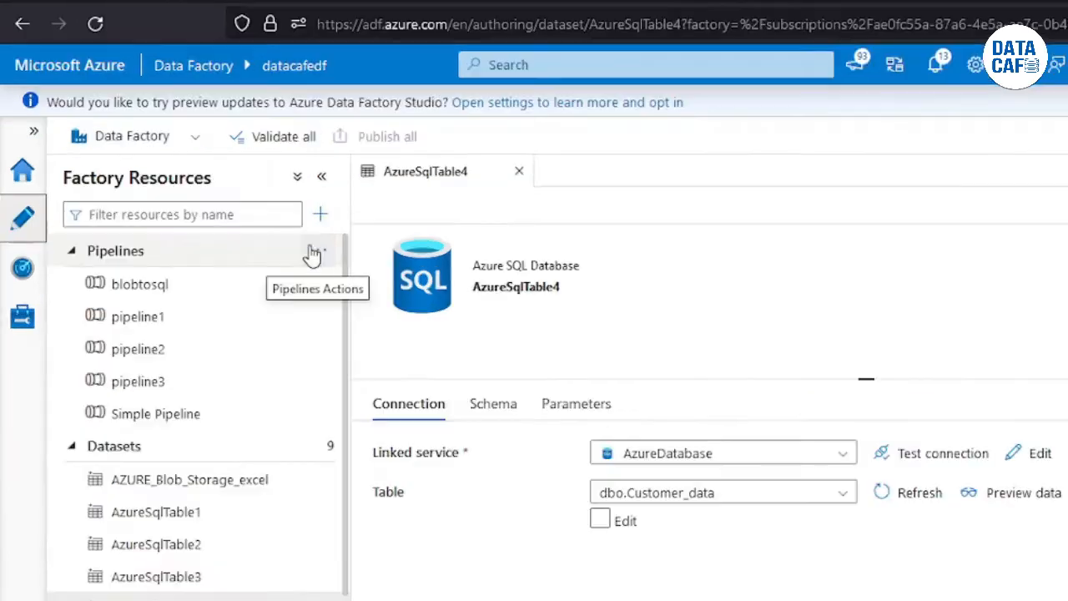
click(318, 255)
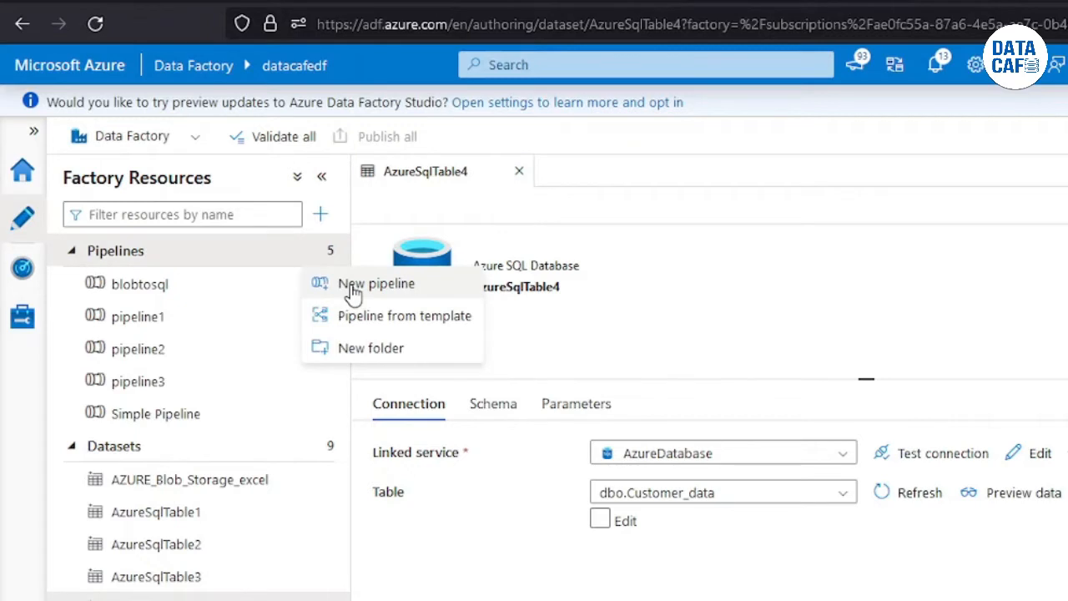
click(354, 286)
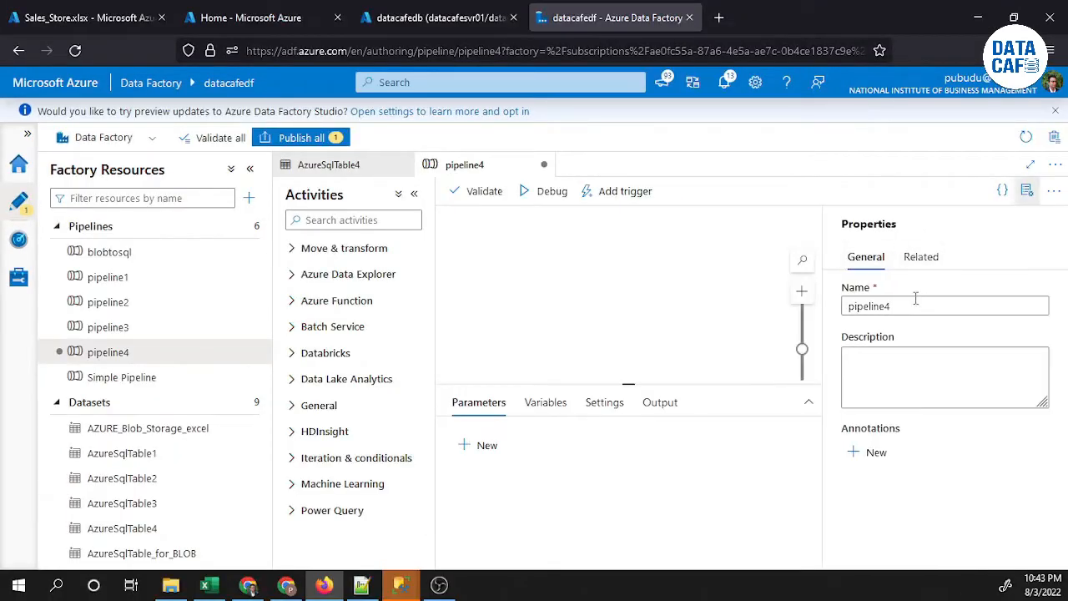
Name the new pipeline lookup_componant and hide its properties
double_click(915, 304)
text(look)
text(up com)
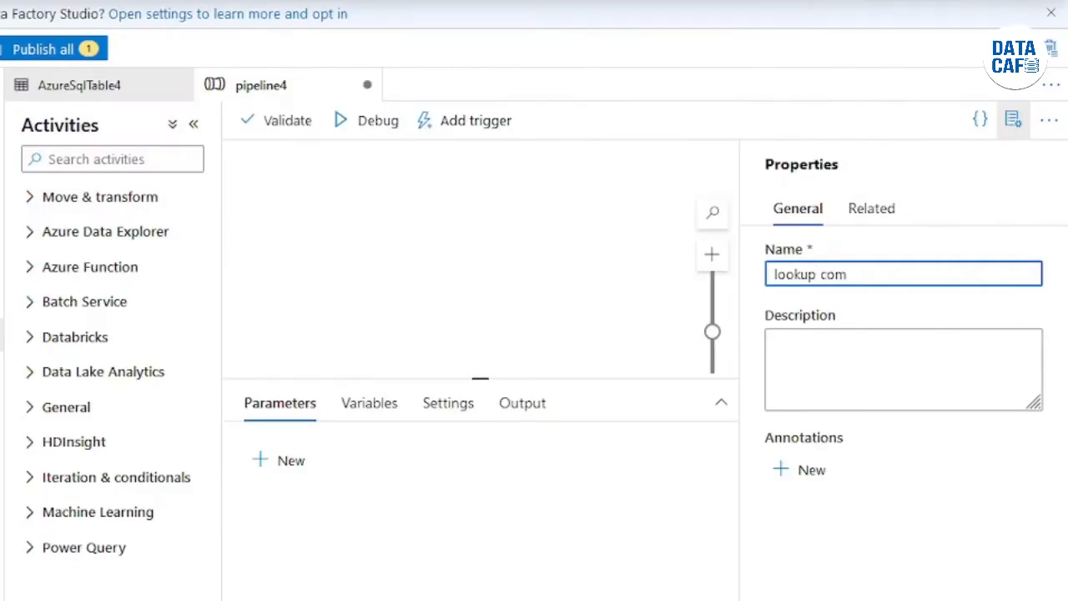
text(ponant)
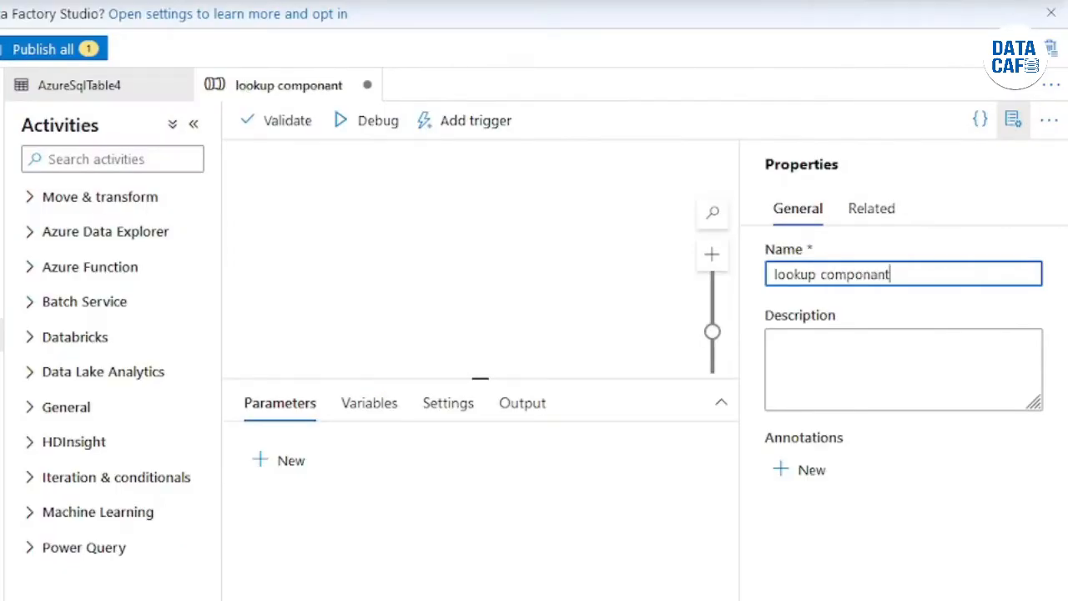
key(Left)
key(Left)
key(Left)
key(Left)
key(Left)
key(Left)
key(Left)
key(Left)
key(Left)
key(BackSpace)
text(_)
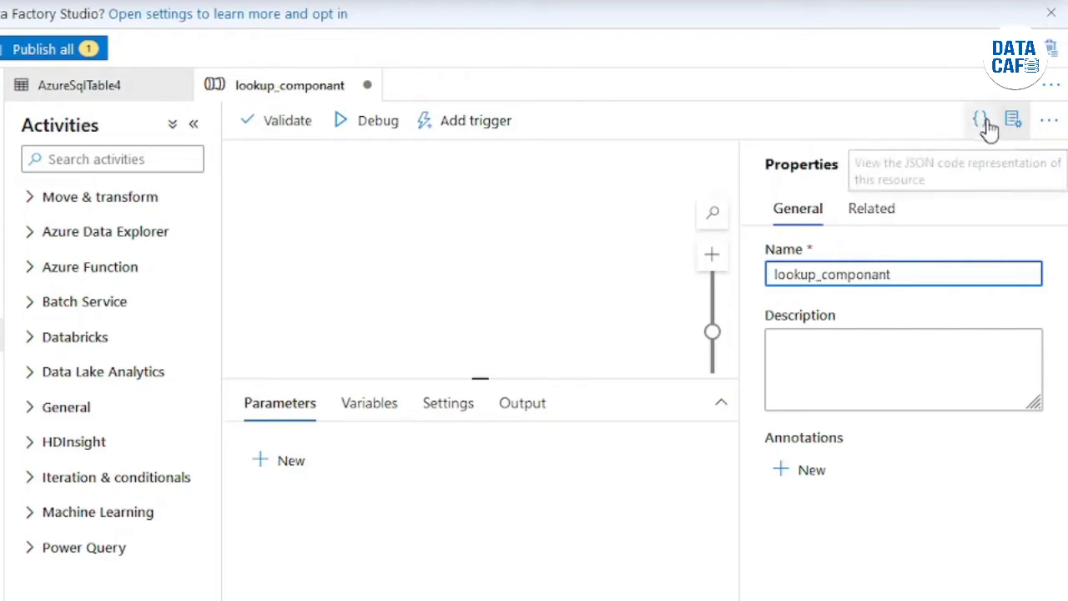
click(1011, 125)
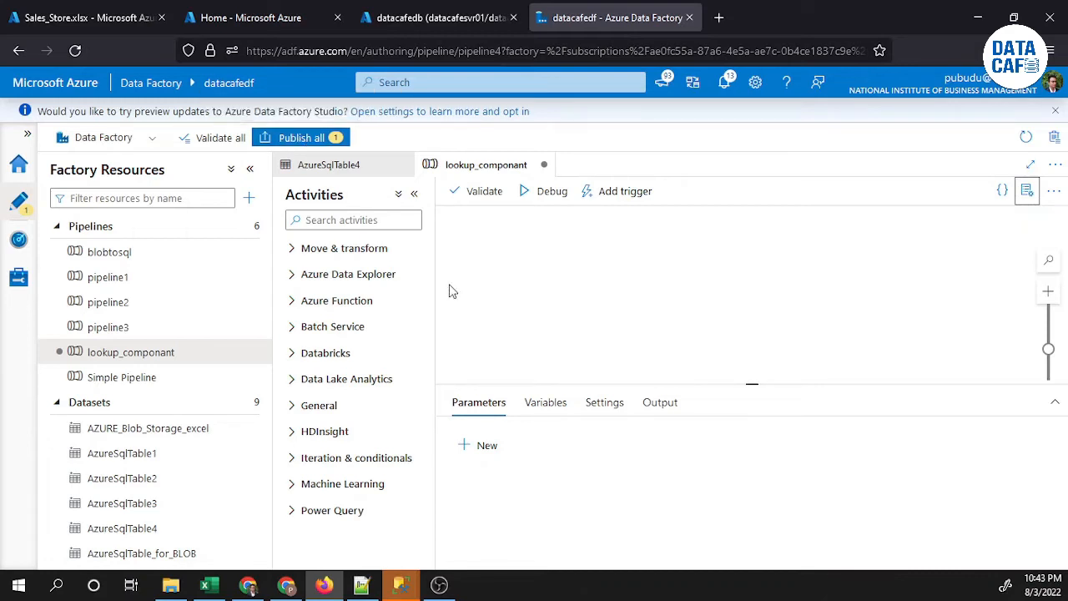
Add a Lookup activity from the General activities to the pipeline canvas
click(290, 406)
scroll(353, 334, down, 3)
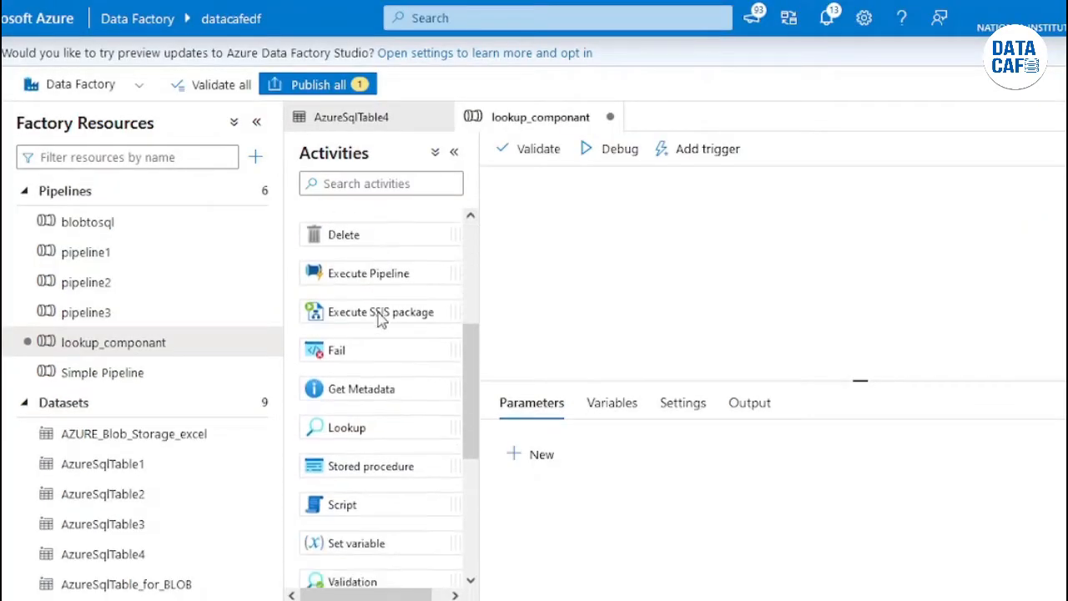
scroll(380, 320, down, 1)
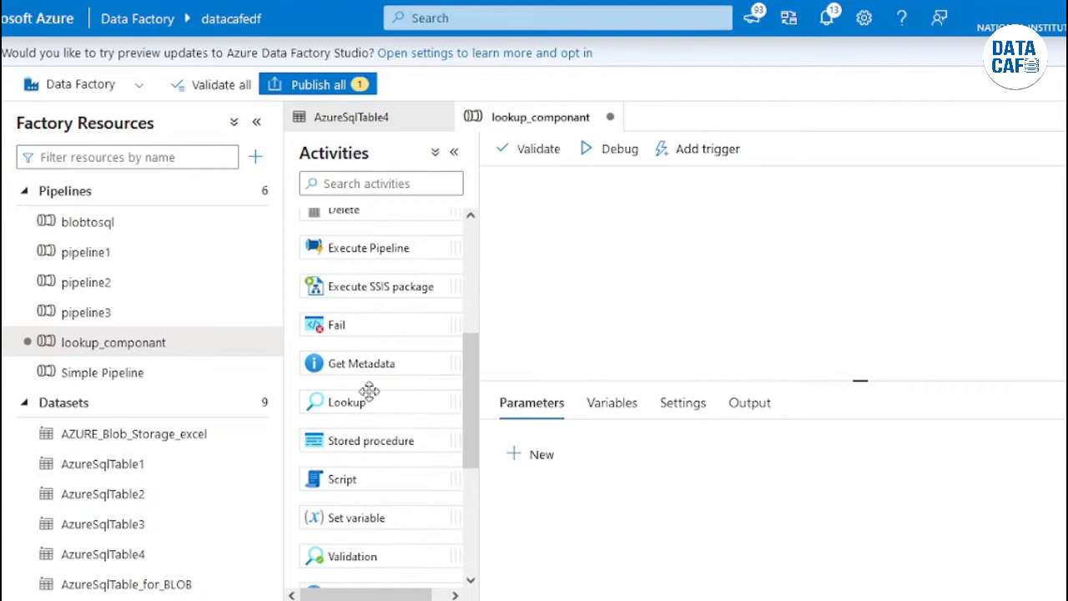
drag(357, 404, 660, 242)
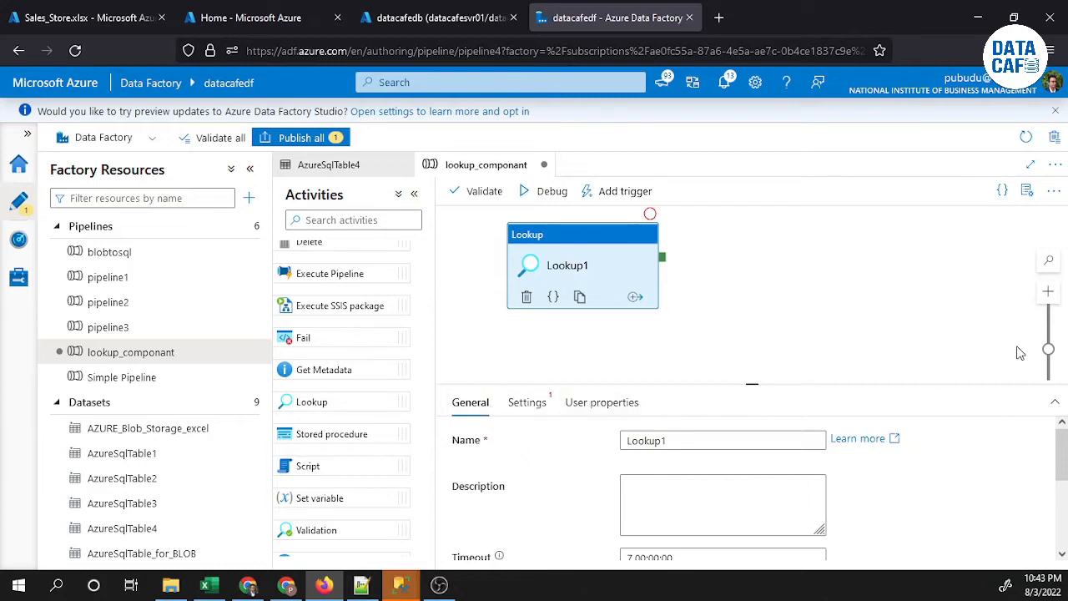
Set the Lookup activity's source dataset to Exceldataset and enlarge the settings area
click(529, 403)
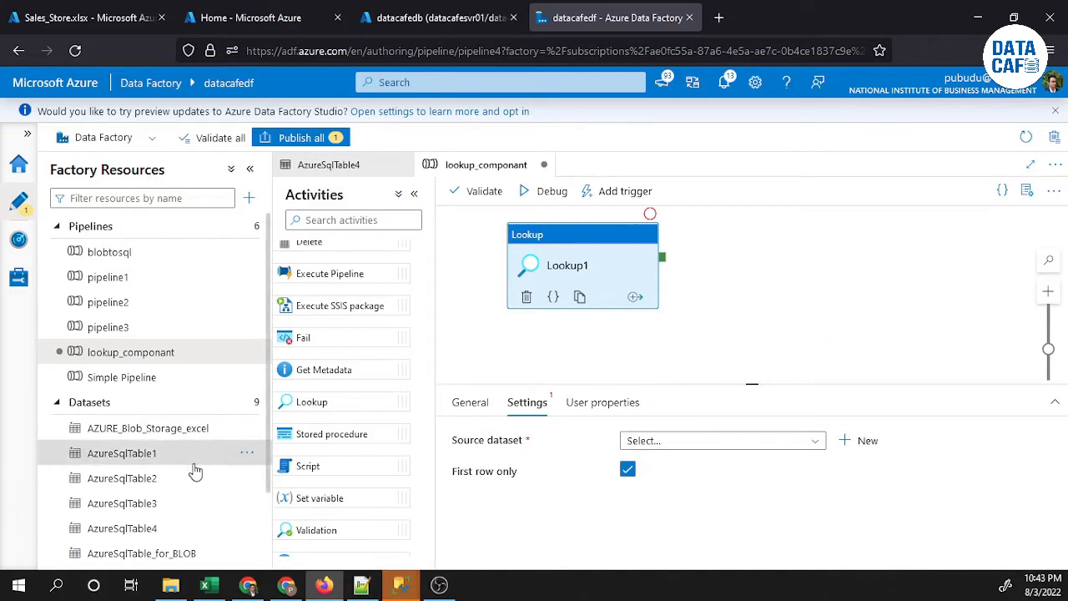
scroll(196, 468, down, 1)
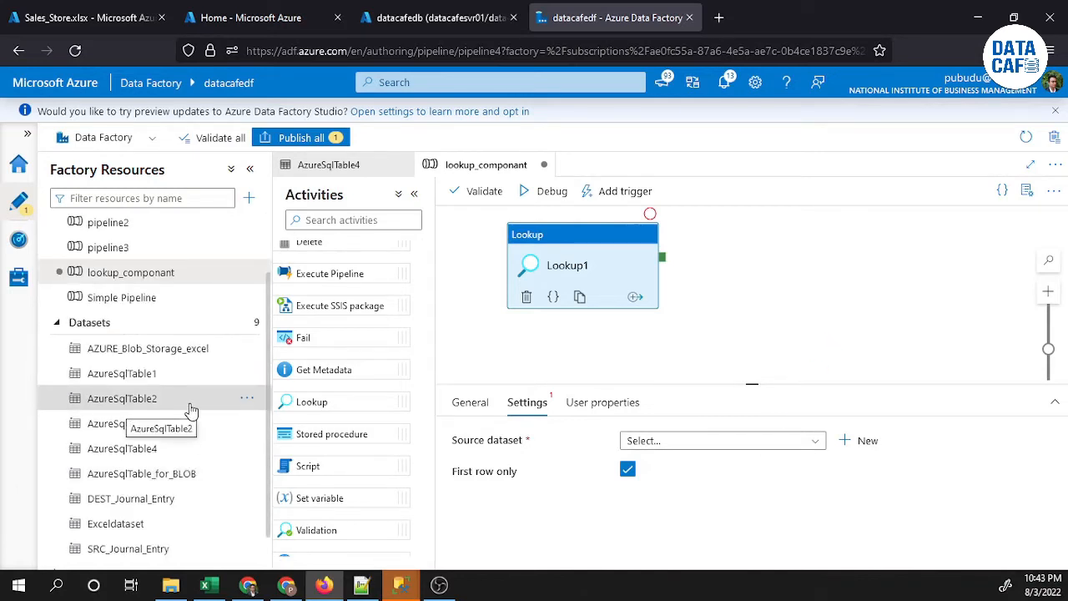
click(820, 448)
scroll(763, 526, down, 3)
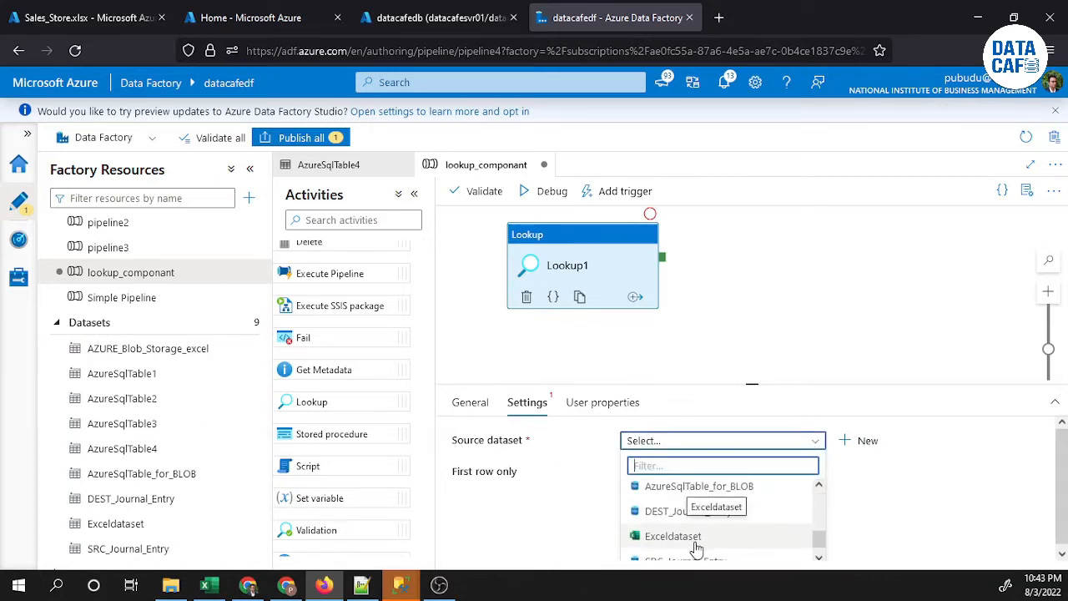
click(692, 548)
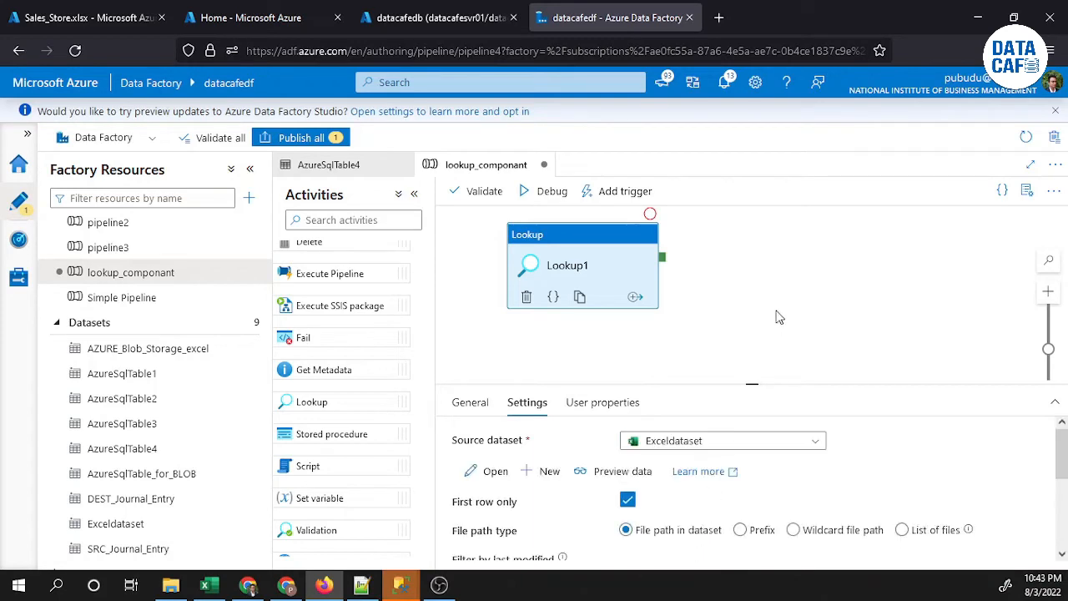
drag(752, 384, 752, 323)
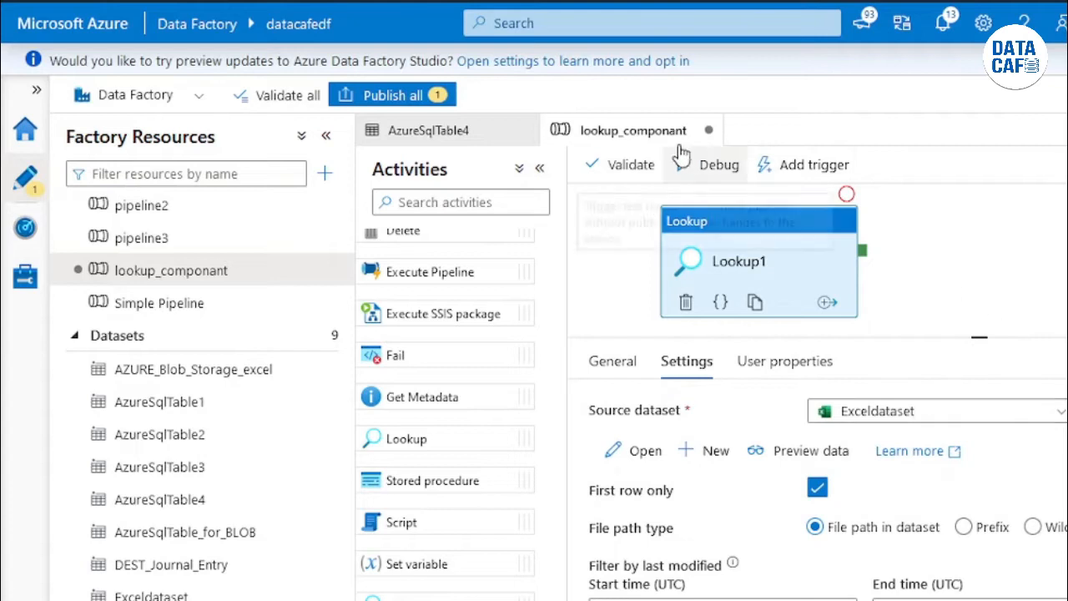
Publish the lookup_componant pipeline, then start a debug run and refresh its status
click(428, 99)
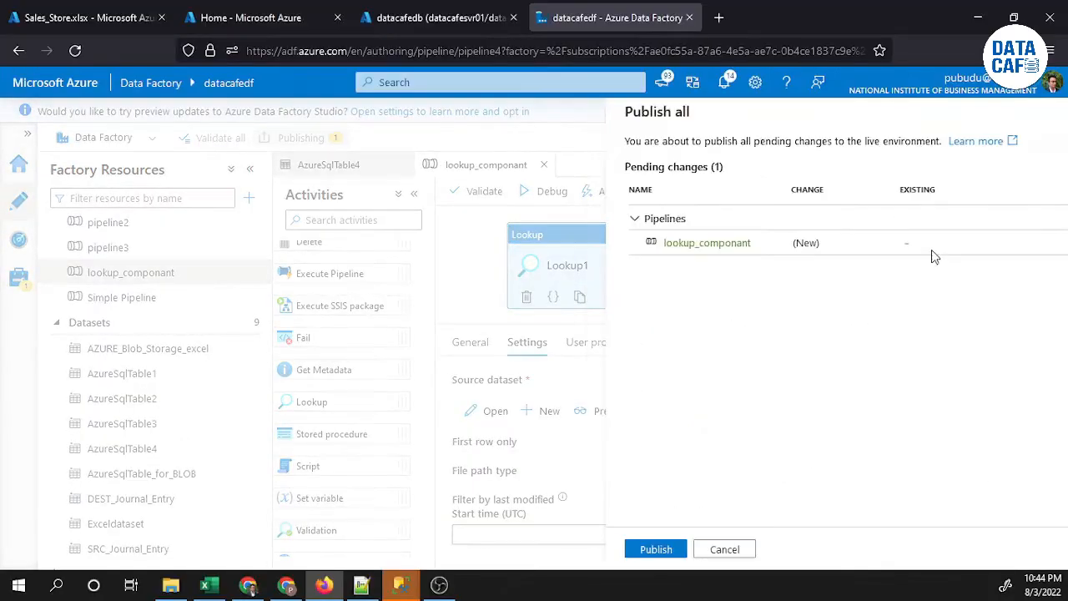
click(617, 553)
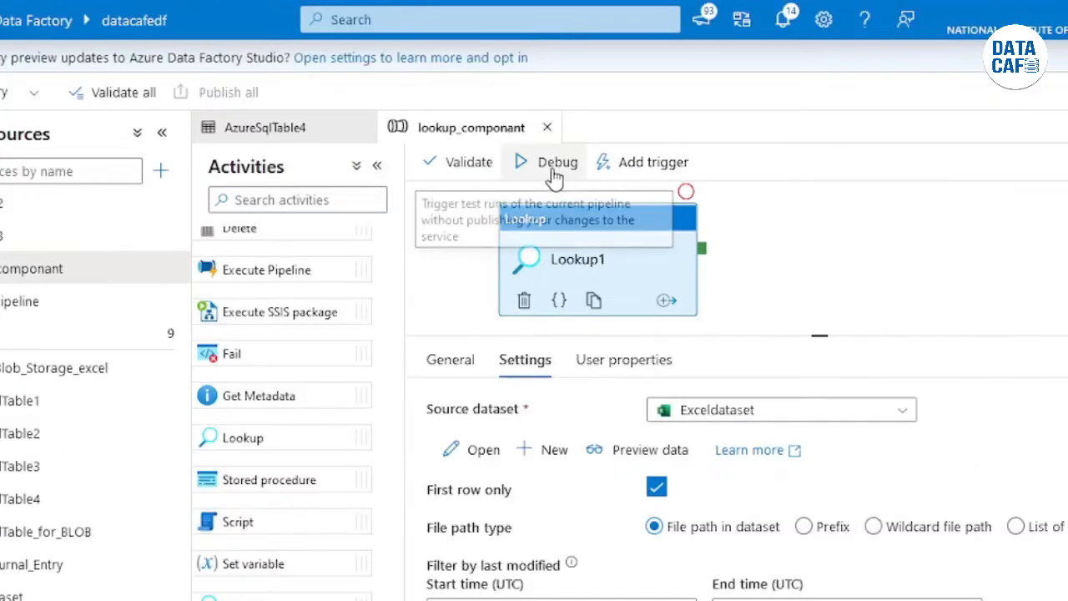
click(552, 171)
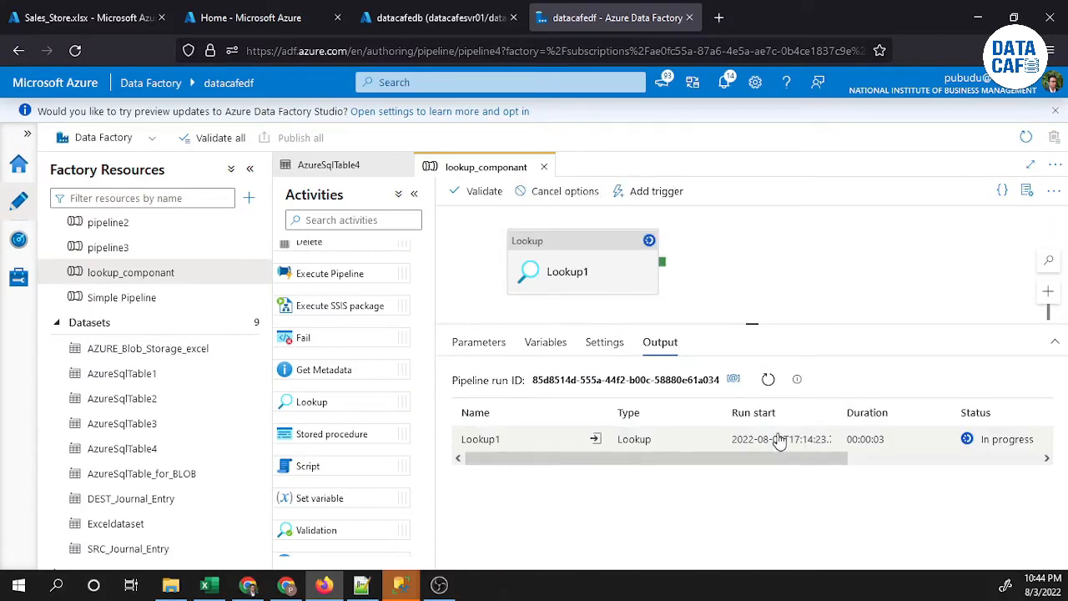
click(769, 381)
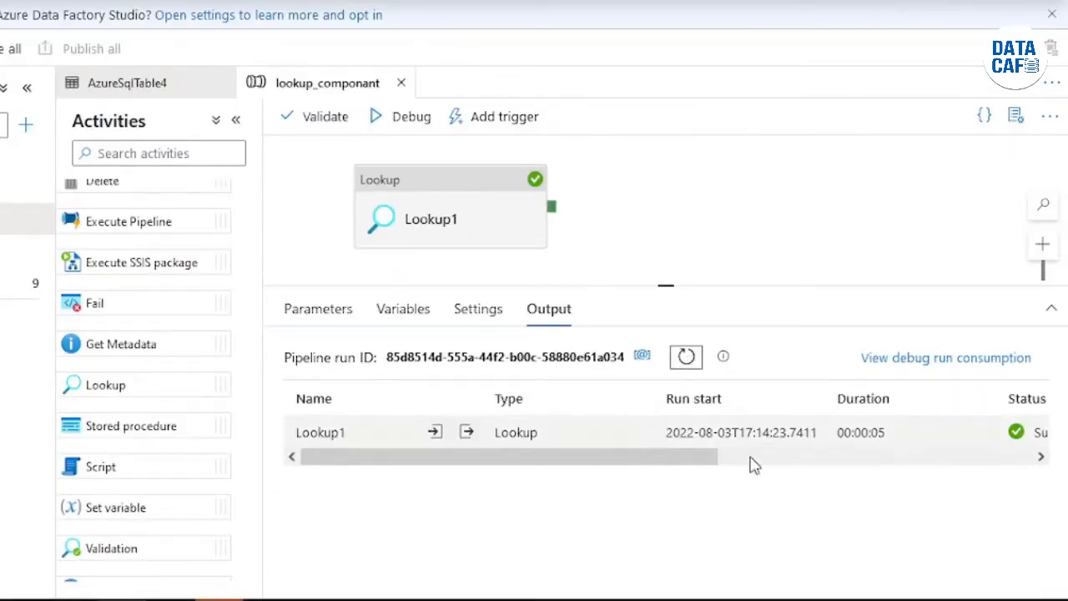
Examine the output of the Lookup activity's debug run, reading through the returned first row
drag(627, 468, 575, 477)
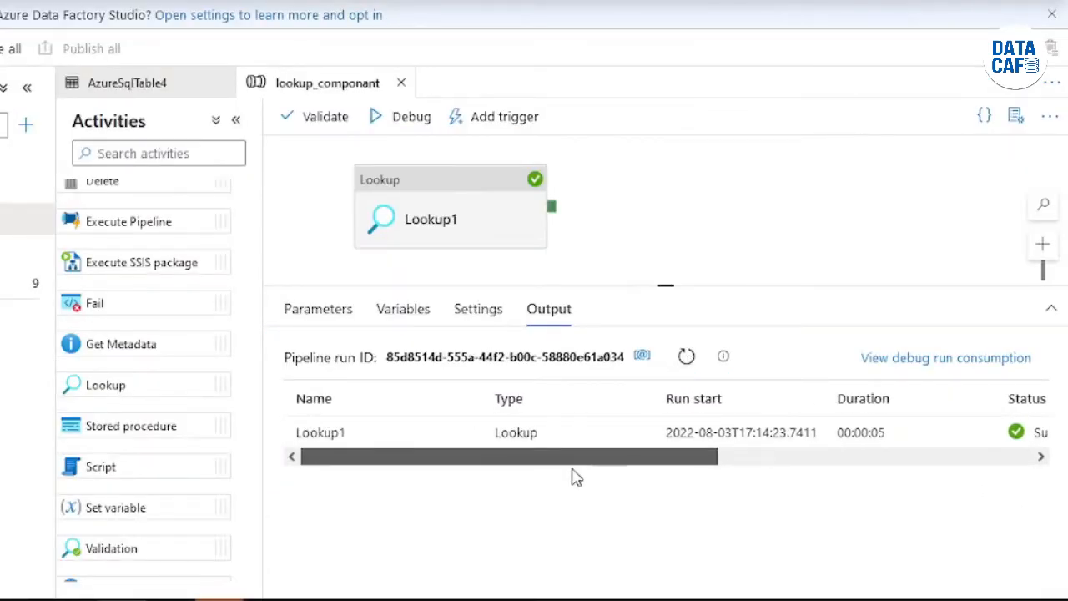
mouse_move(440, 442)
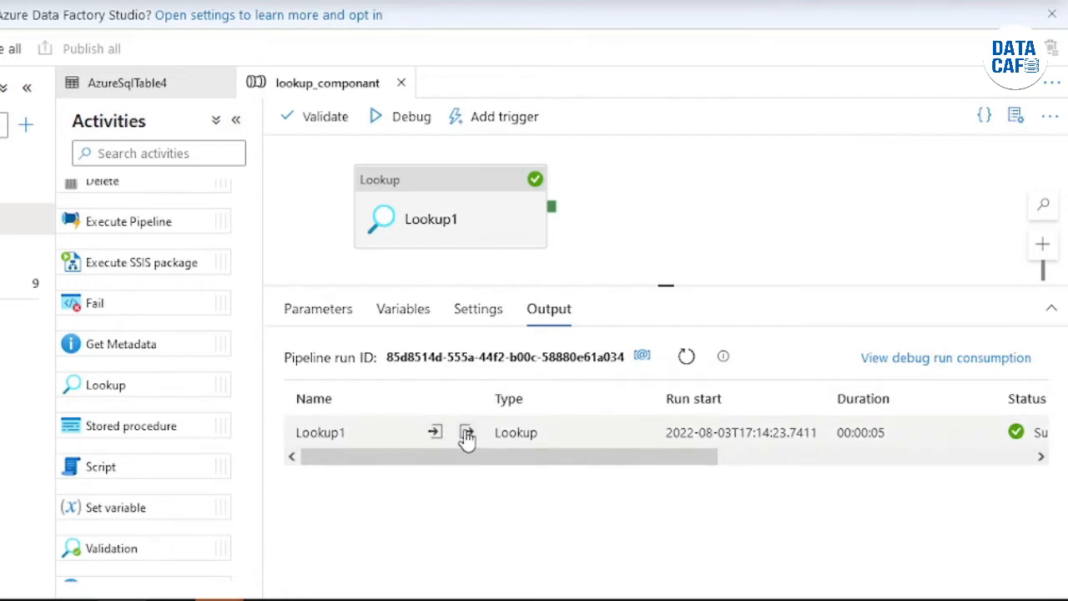
click(467, 434)
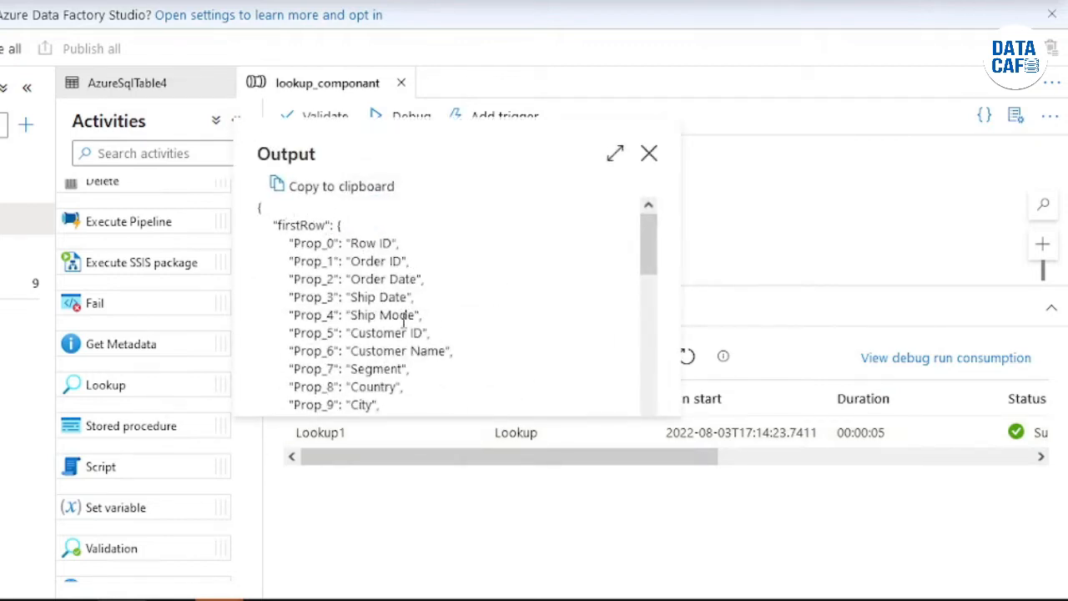
scroll(400, 325, down, 2)
scroll(463, 341, down, 2)
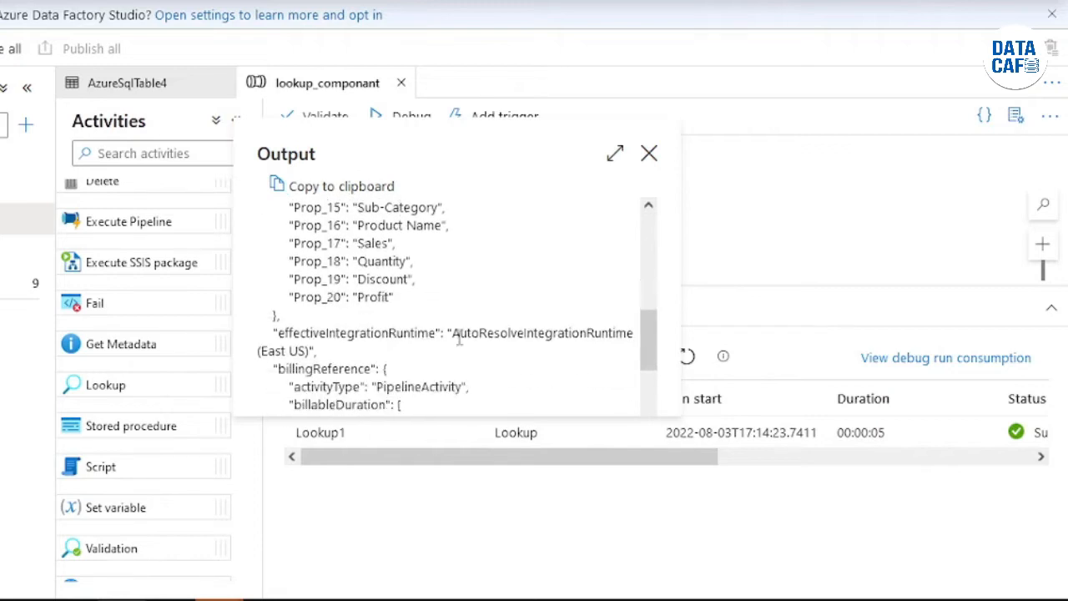
scroll(445, 309, up, 4)
scroll(445, 310, up, 1)
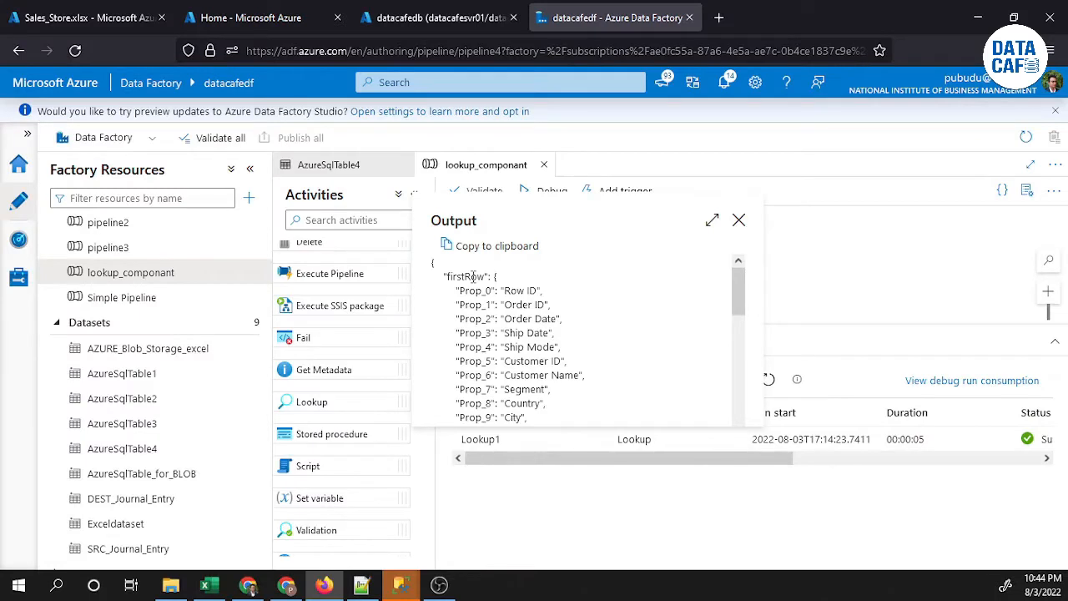
click(738, 219)
Turn off First row only for the Lookup activity and publish the change
click(564, 250)
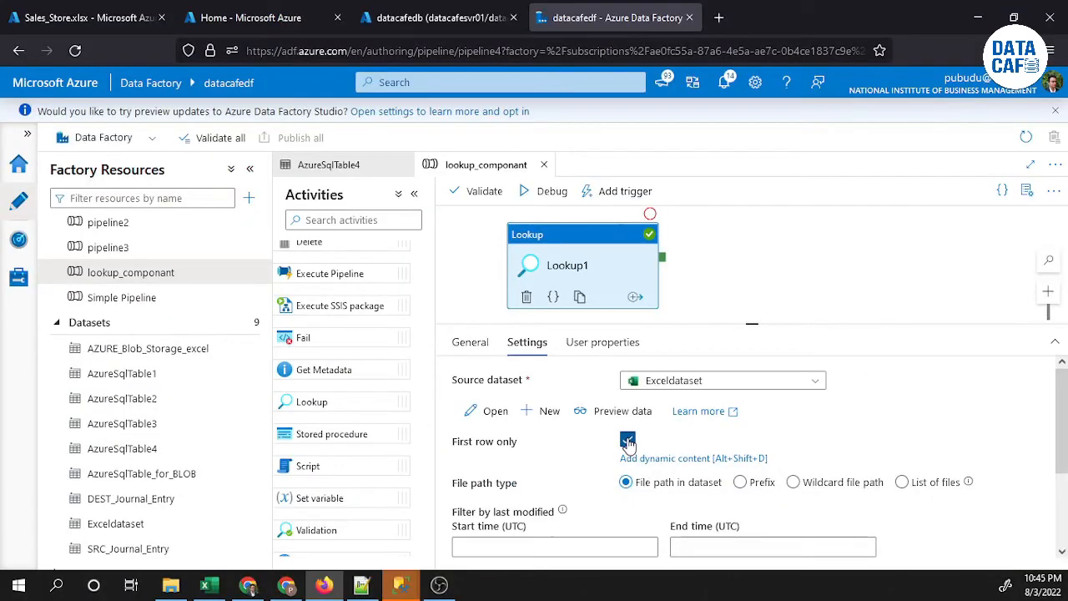
click(627, 441)
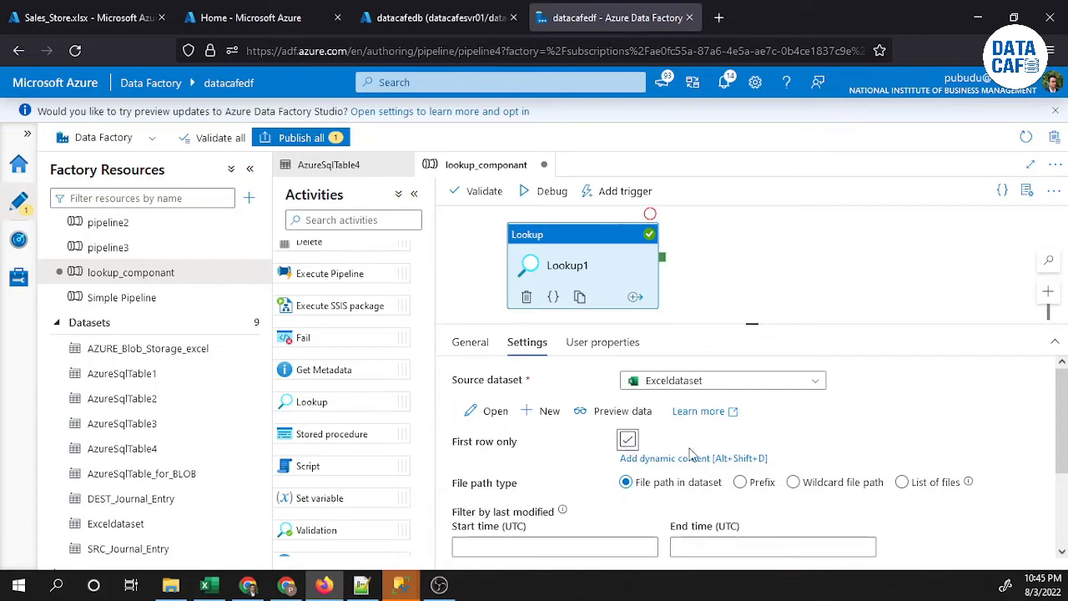
click(302, 138)
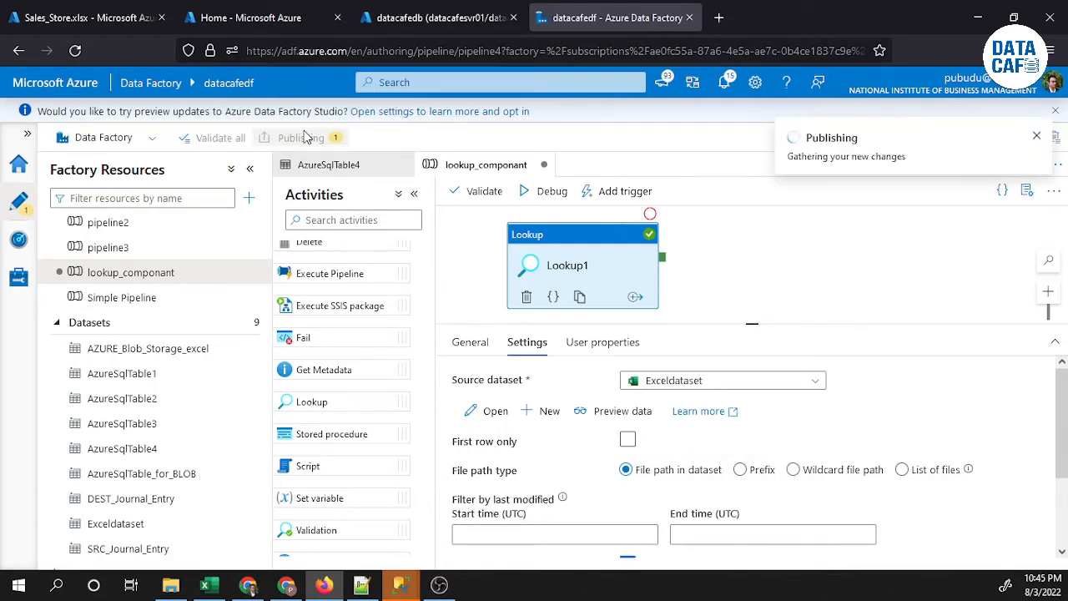
click(623, 549)
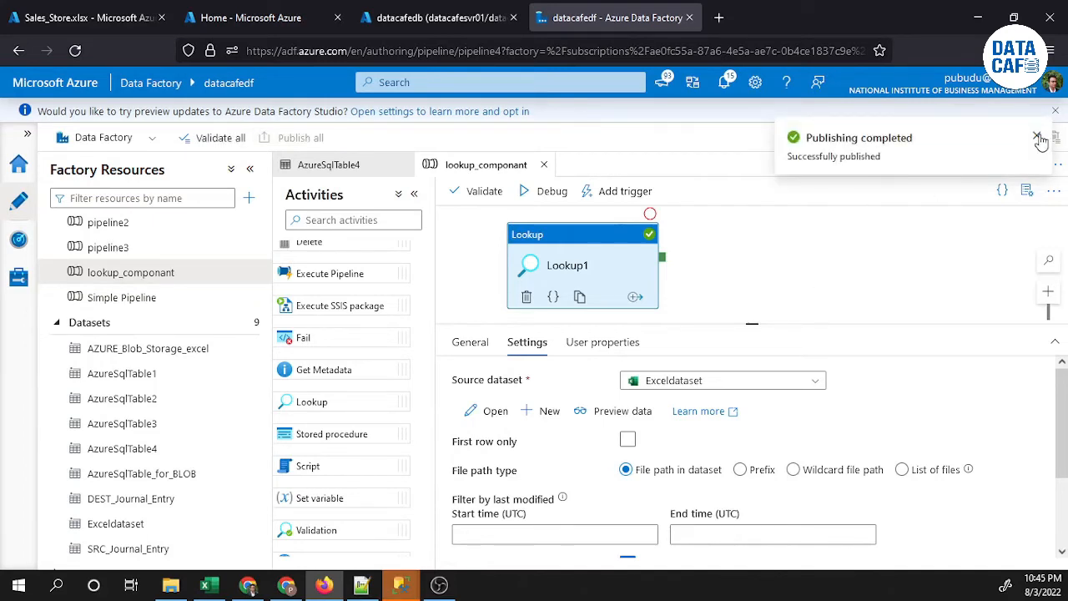
click(1037, 138)
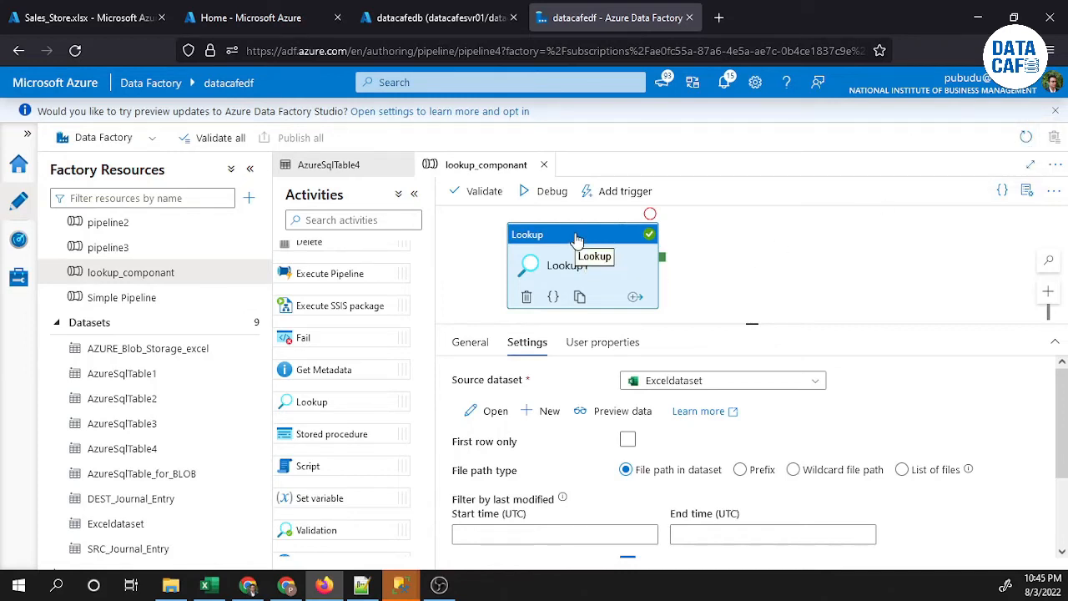
Debug the republished pipeline and refresh the status of the new run
click(538, 193)
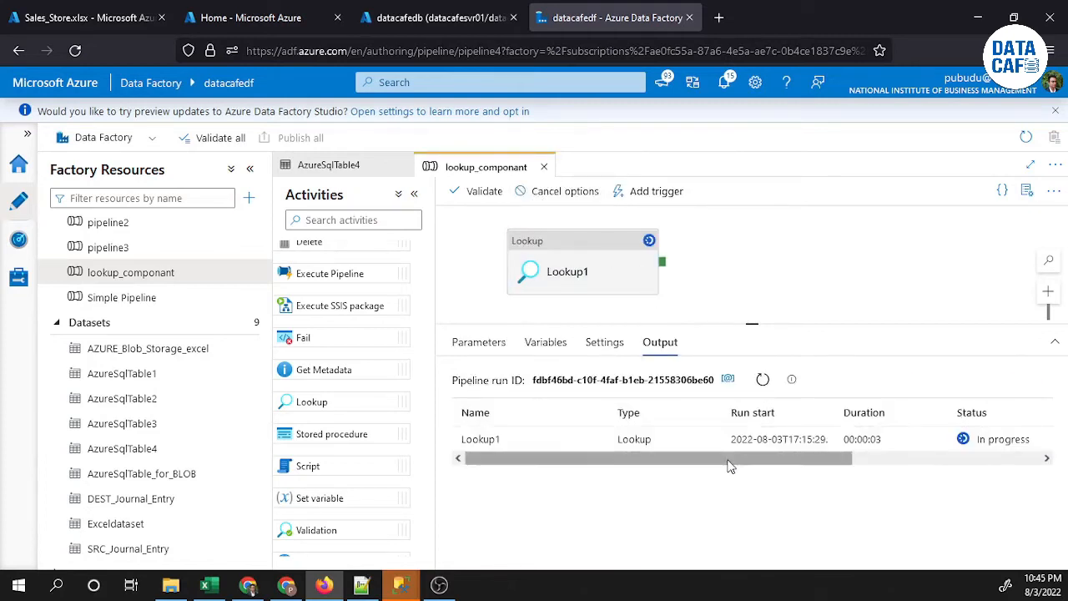
click(763, 381)
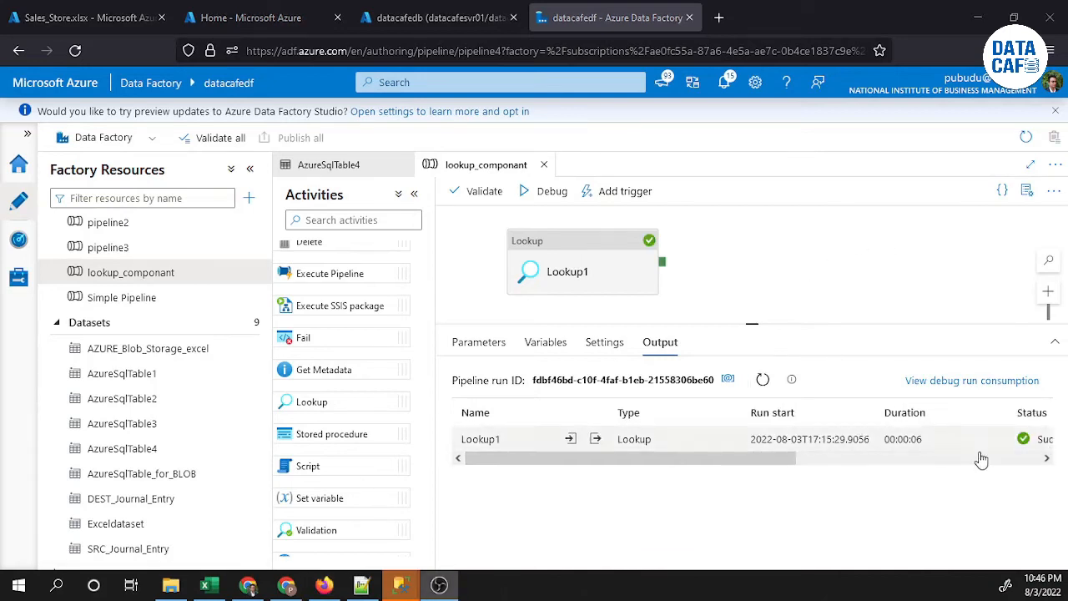
drag(774, 456, 705, 461)
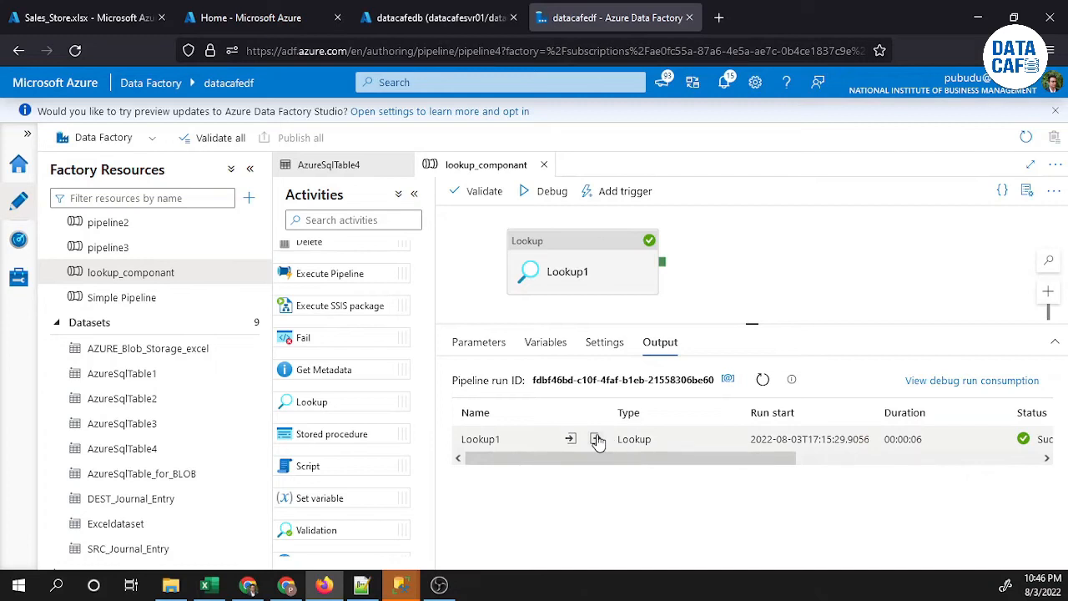
Examine the new run's Lookup output, checking the row count, the header record and the first data record
click(596, 439)
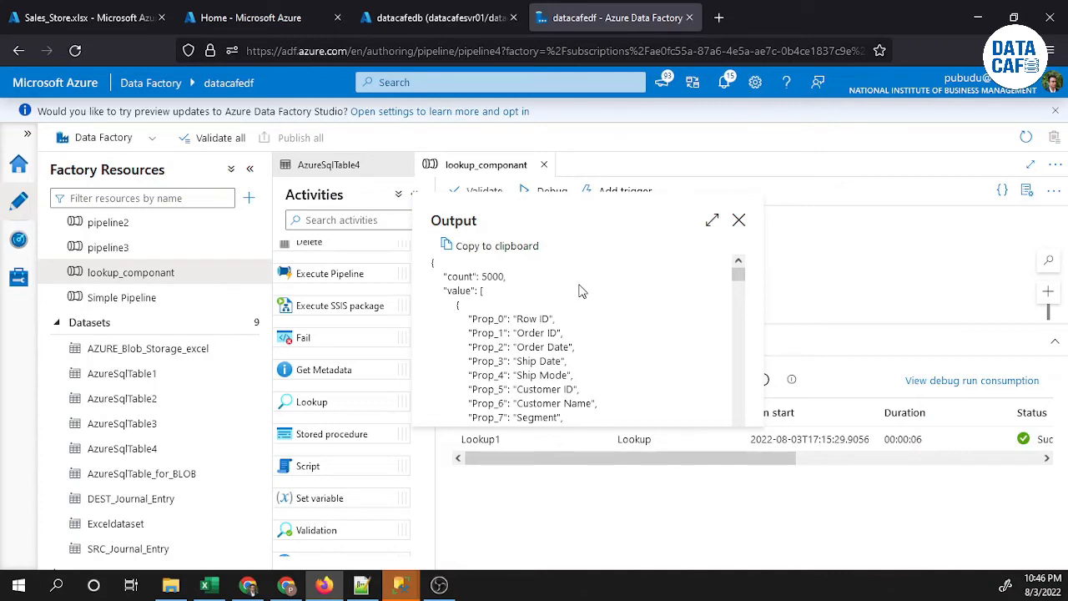
scroll(603, 328, down, 2)
scroll(603, 329, up, 2)
drag(455, 303, 608, 376)
click(609, 377)
scroll(608, 376, down, 3)
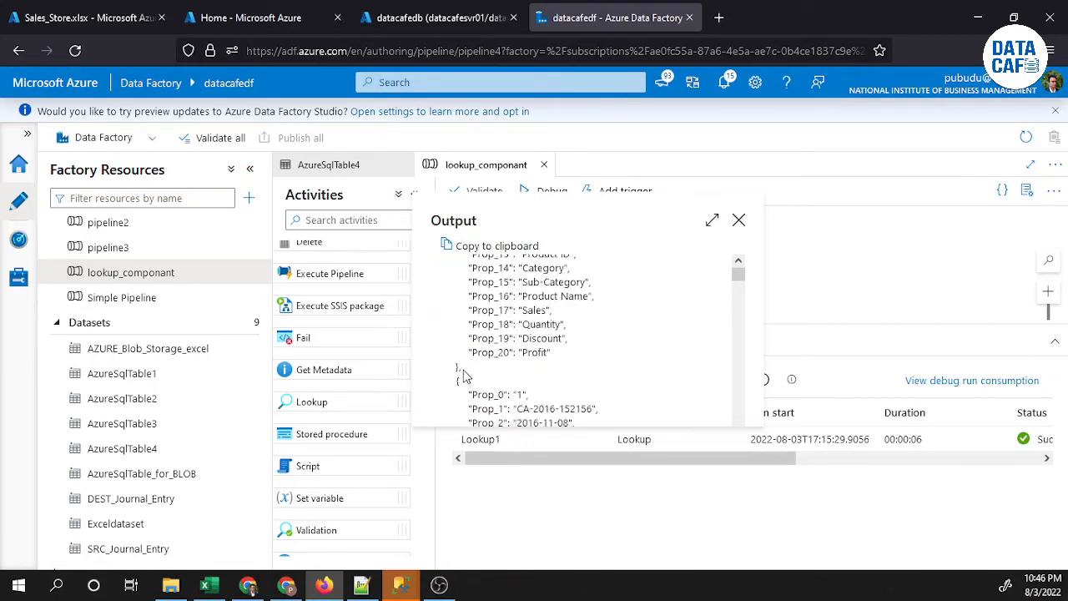
drag(458, 380, 575, 381)
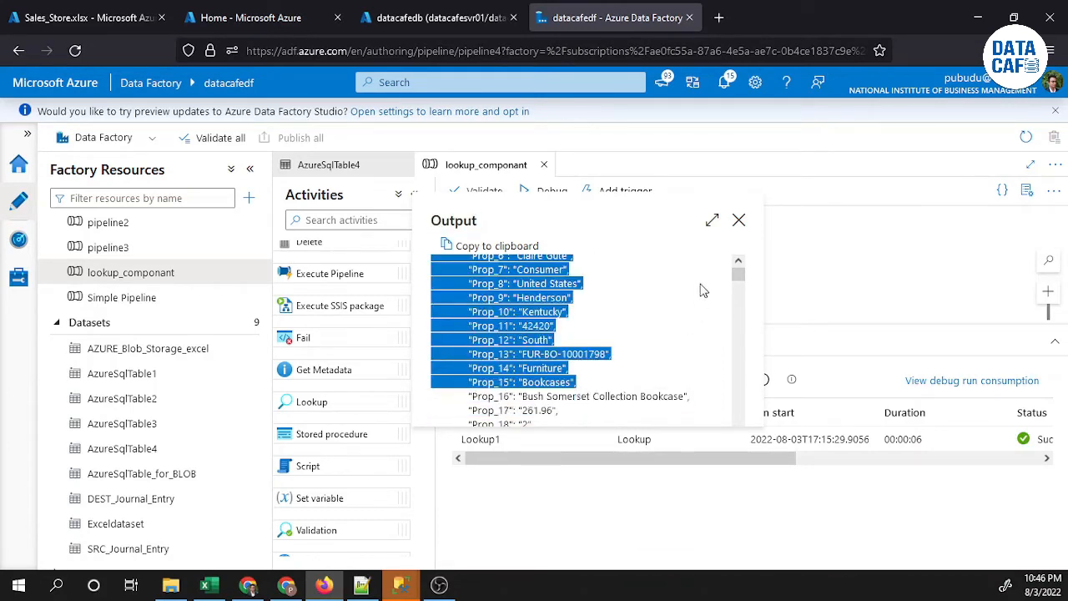
Close the run output and change the Lookup1 activity's source dataset to AzureSqlTable4
click(738, 222)
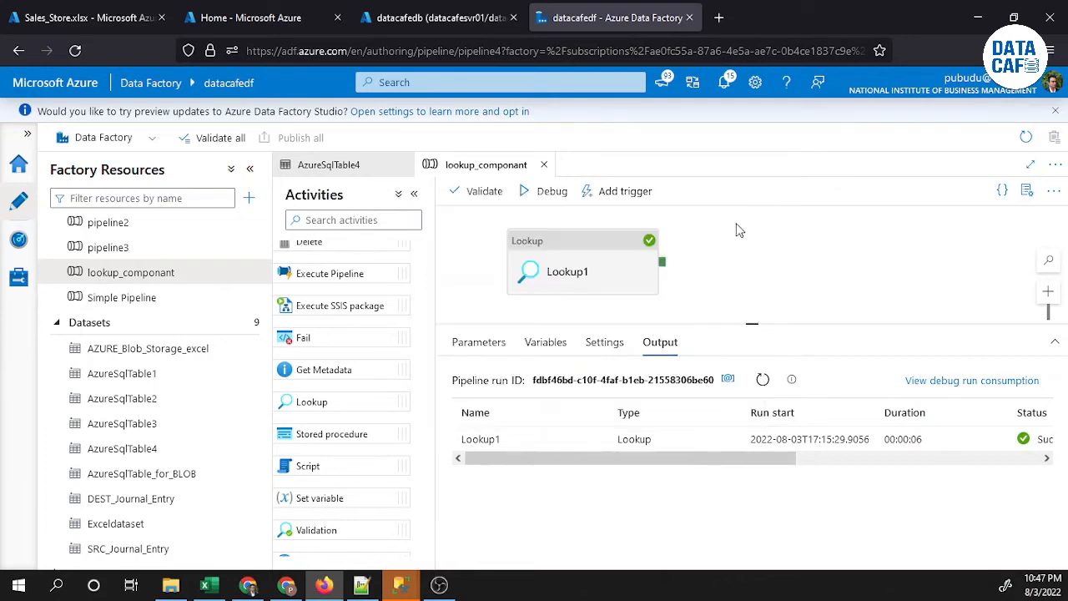
click(542, 246)
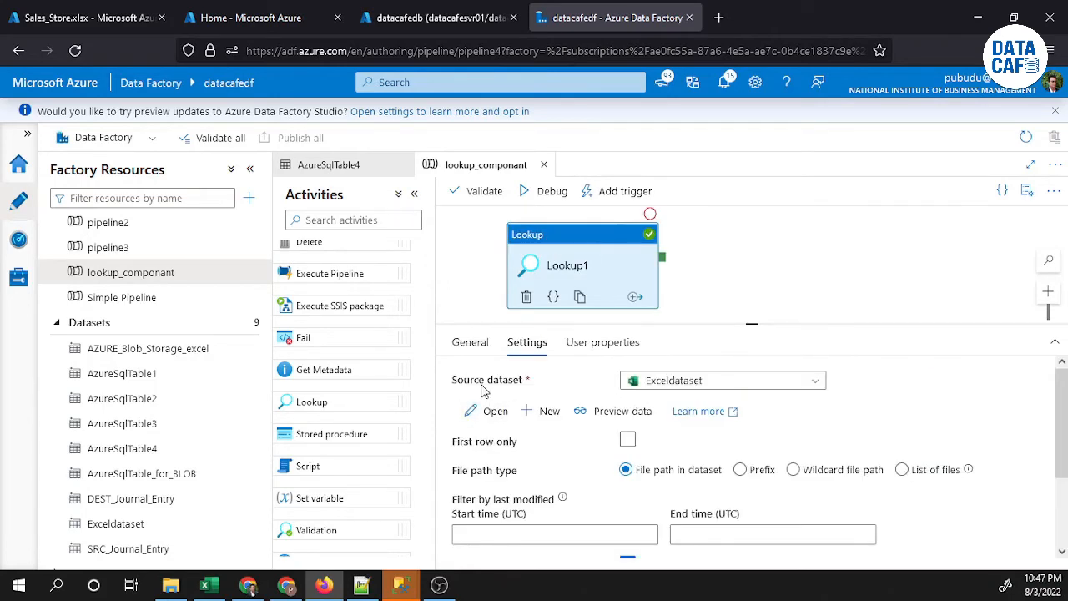
click(745, 381)
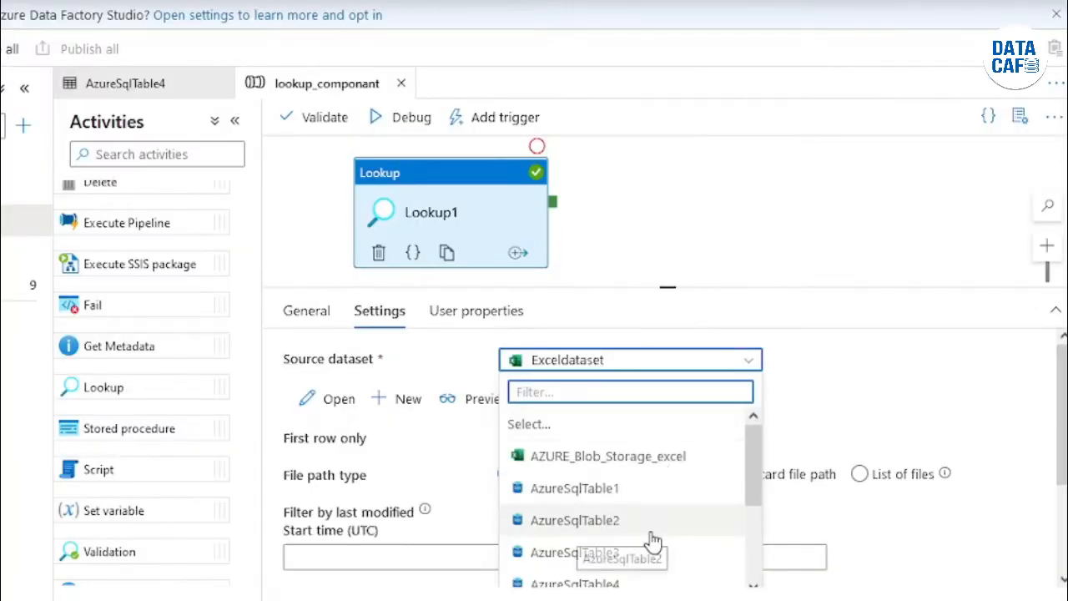
scroll(649, 534, down, 3)
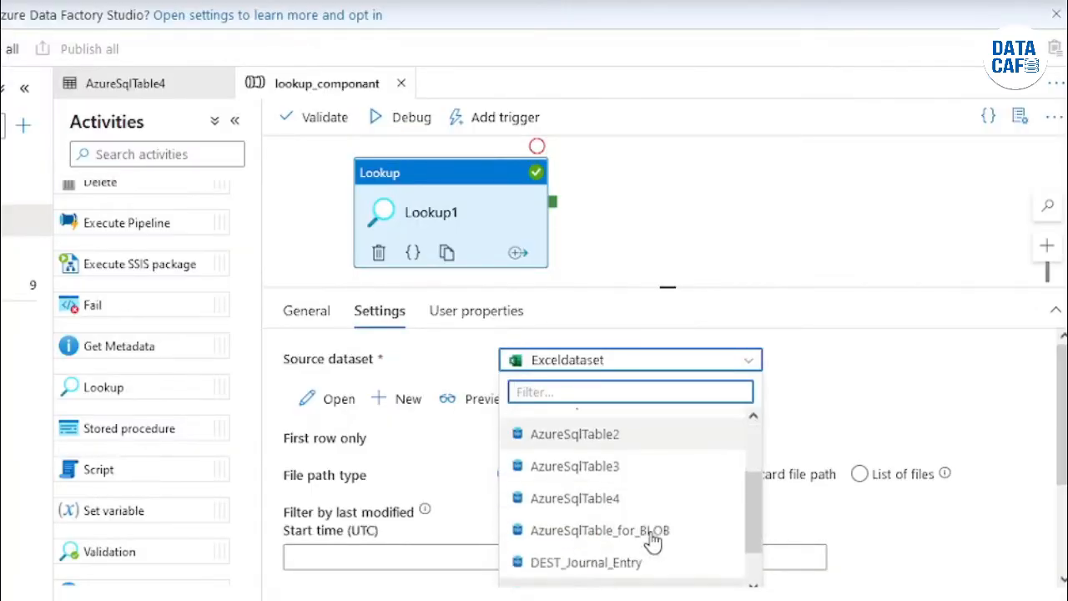
click(601, 471)
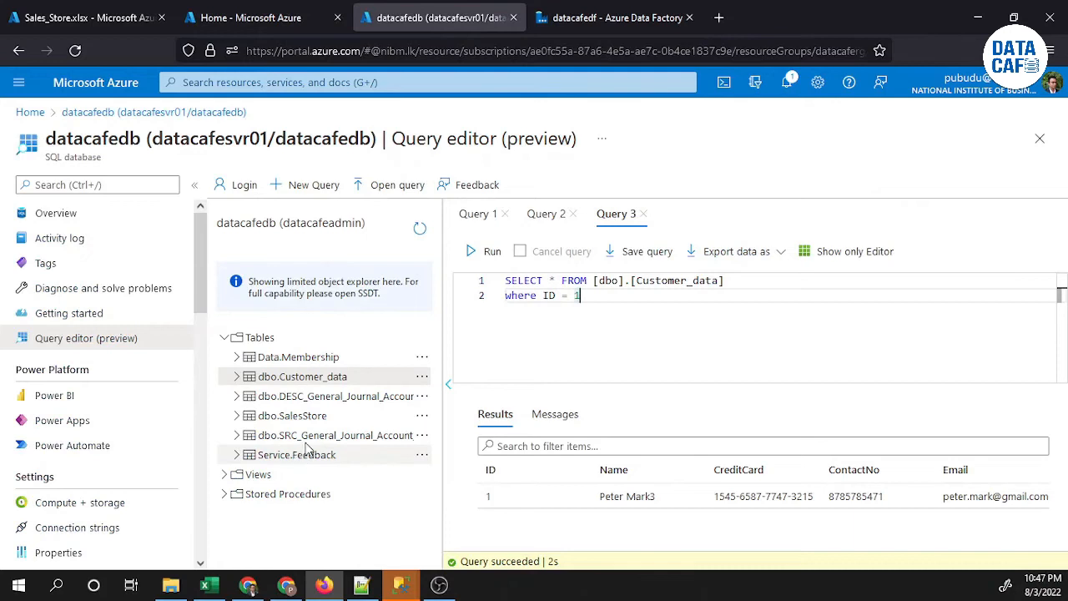
In the datacafedb query editor, generate a SELECT TOP (1000) query for dbo.Customer_data and run it
right_click(310, 378)
click(602, 309)
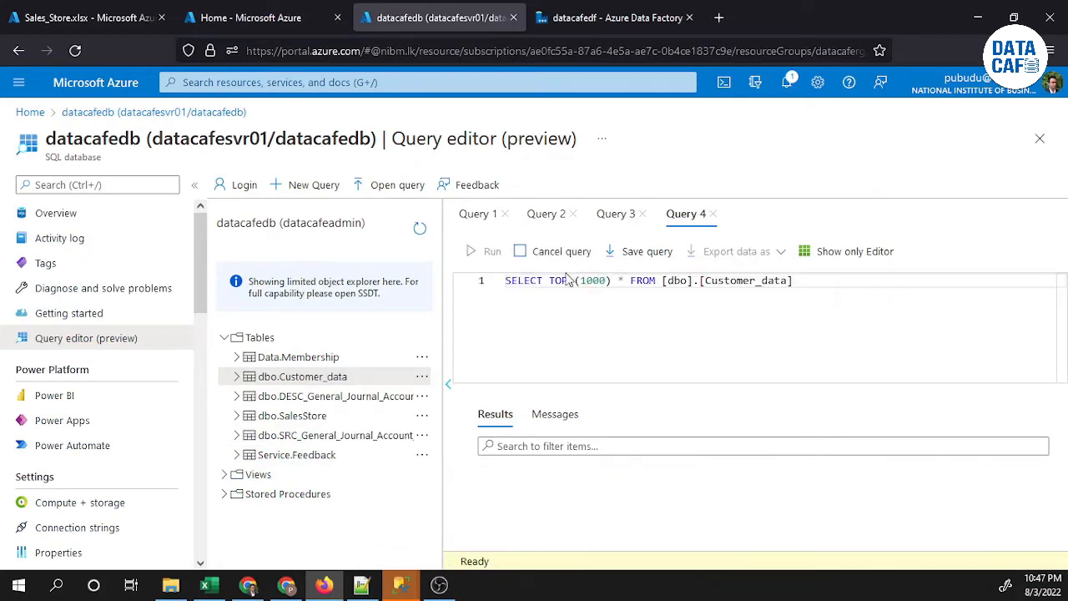
triple_click(495, 281)
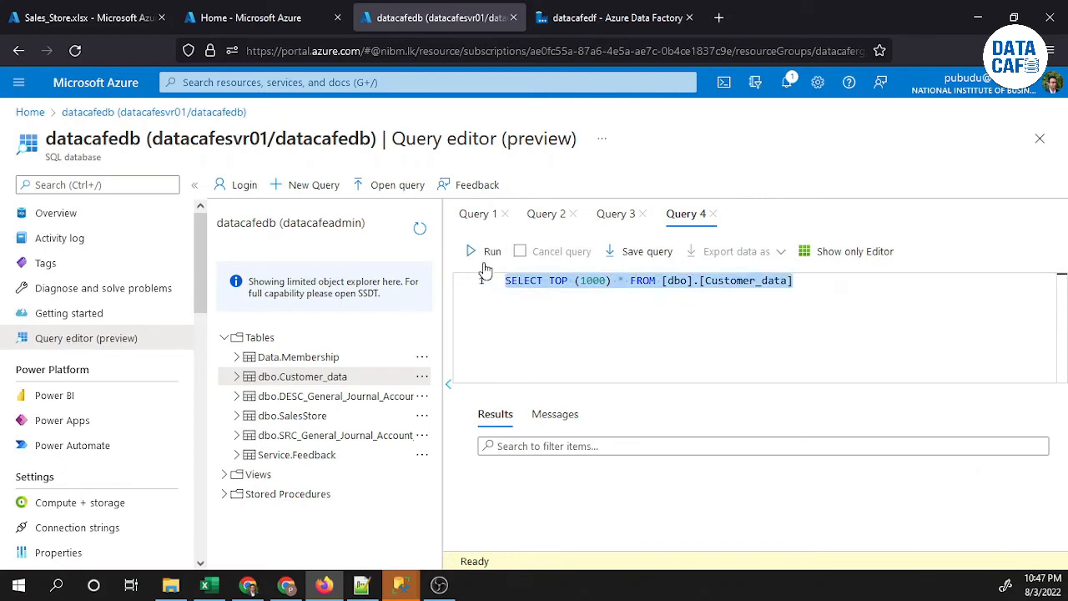
click(486, 253)
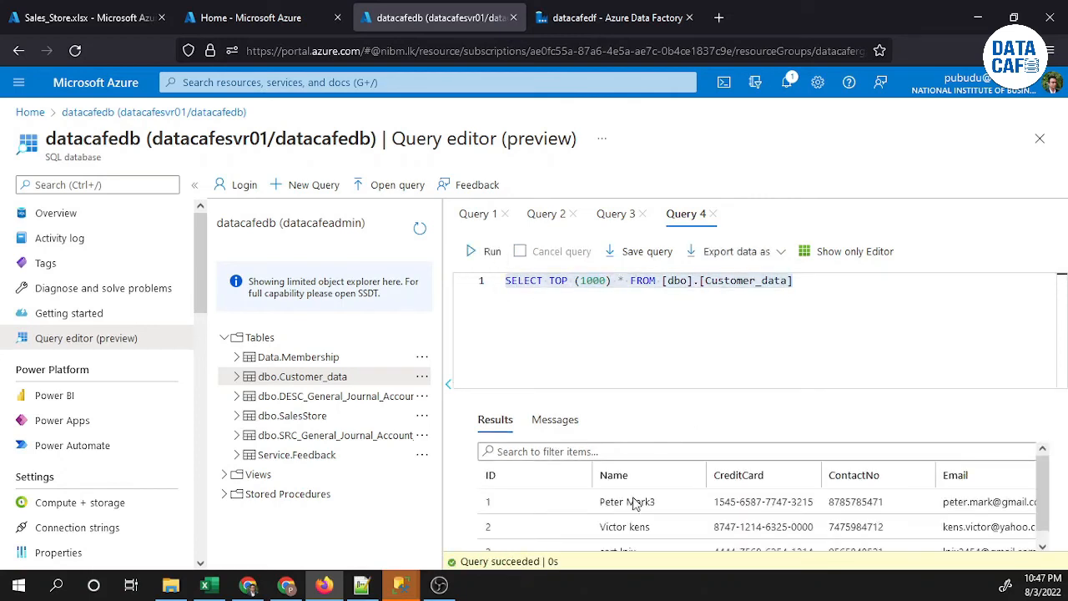
Back in Data Factory, publish the edited lookup_componant pipeline, debug it and check the run's status
click(615, 15)
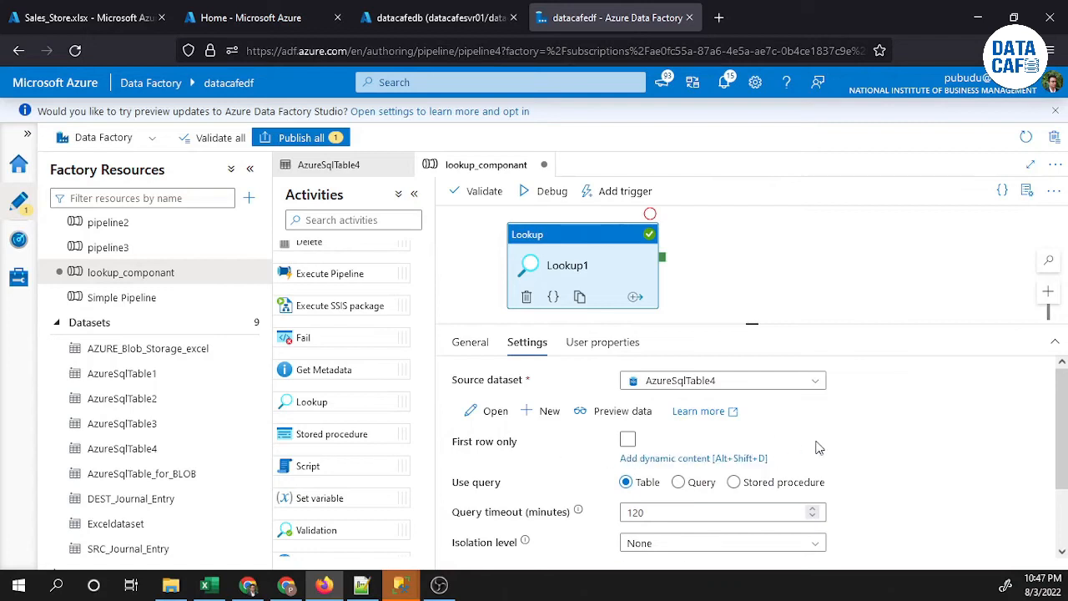
scroll(724, 449, down, 2)
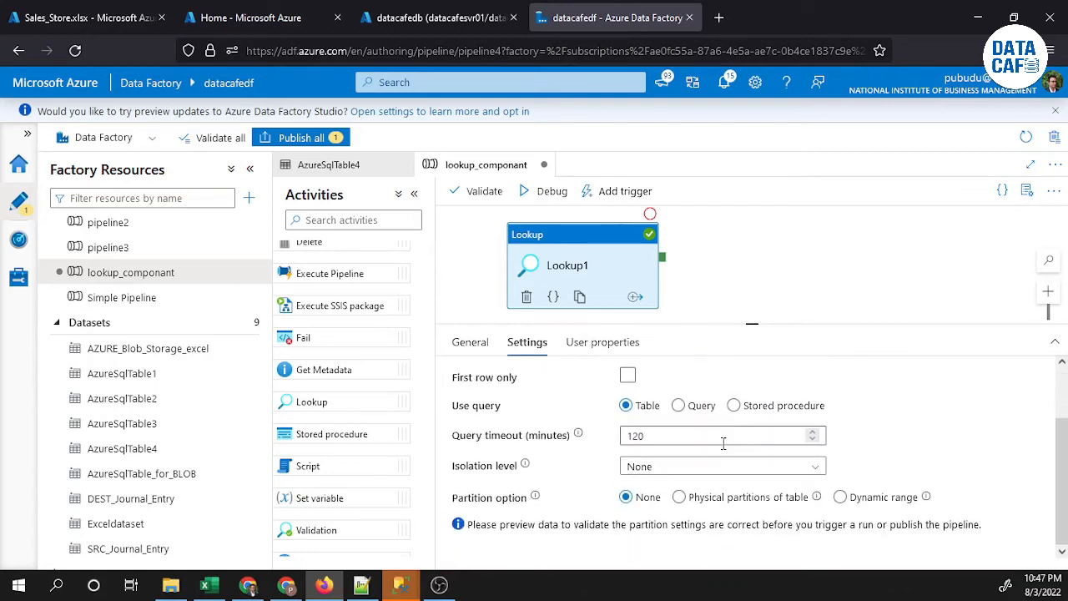
click(298, 140)
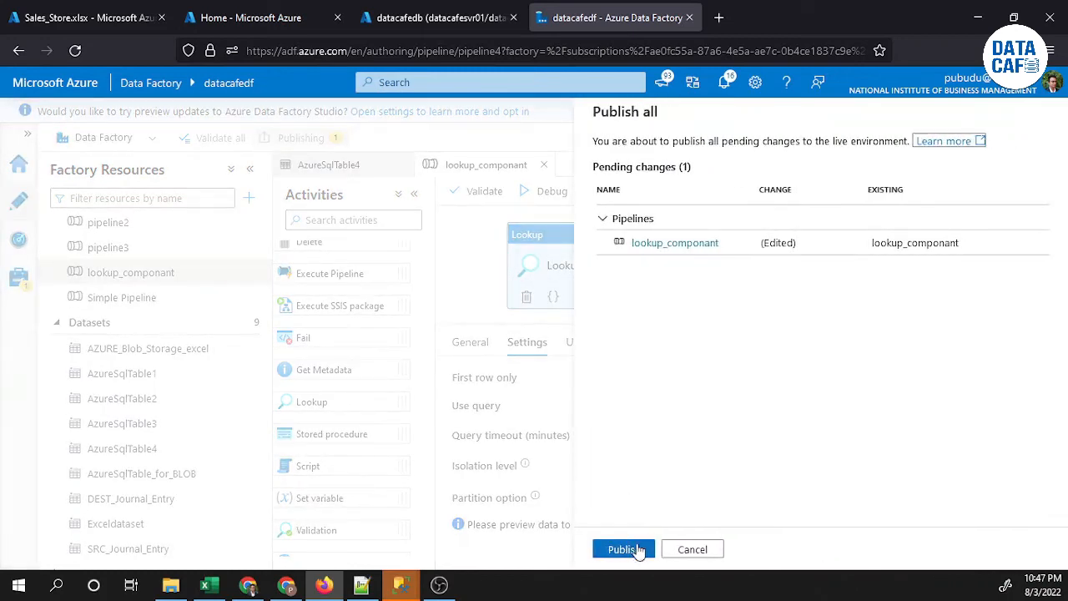
click(624, 550)
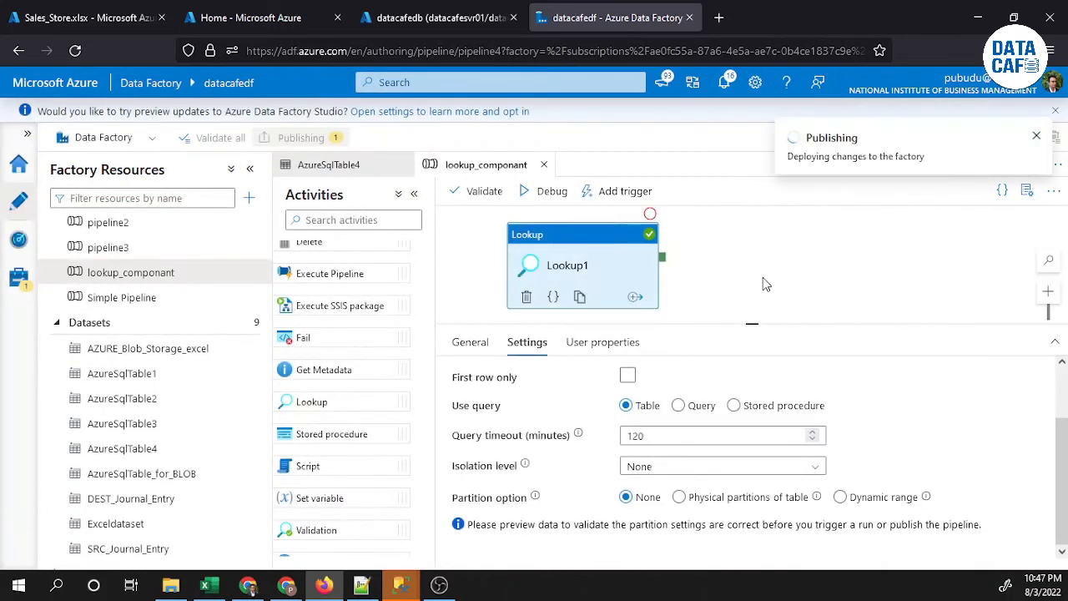
click(555, 191)
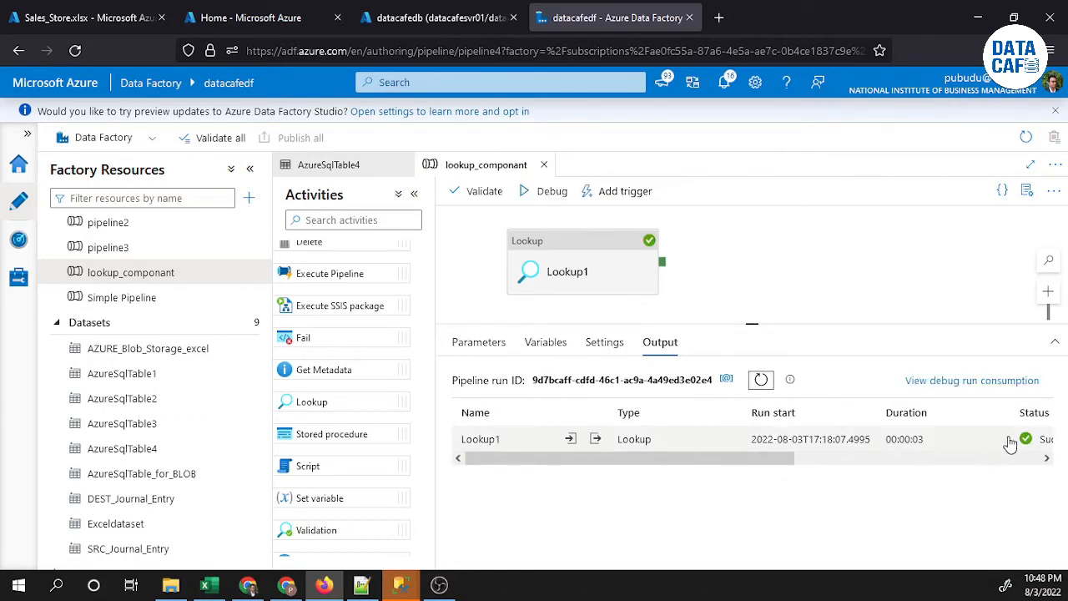
drag(770, 464, 678, 463)
Examine each customer record in the Lookup1 run output and compare them with the Customer_data query results
mouse_move(597, 445)
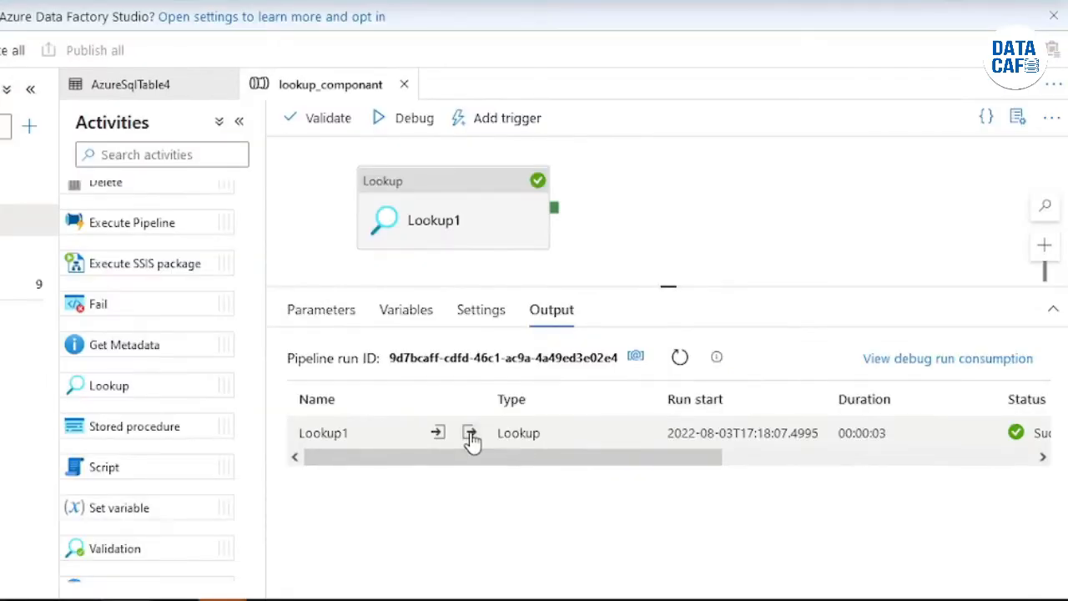
click(471, 435)
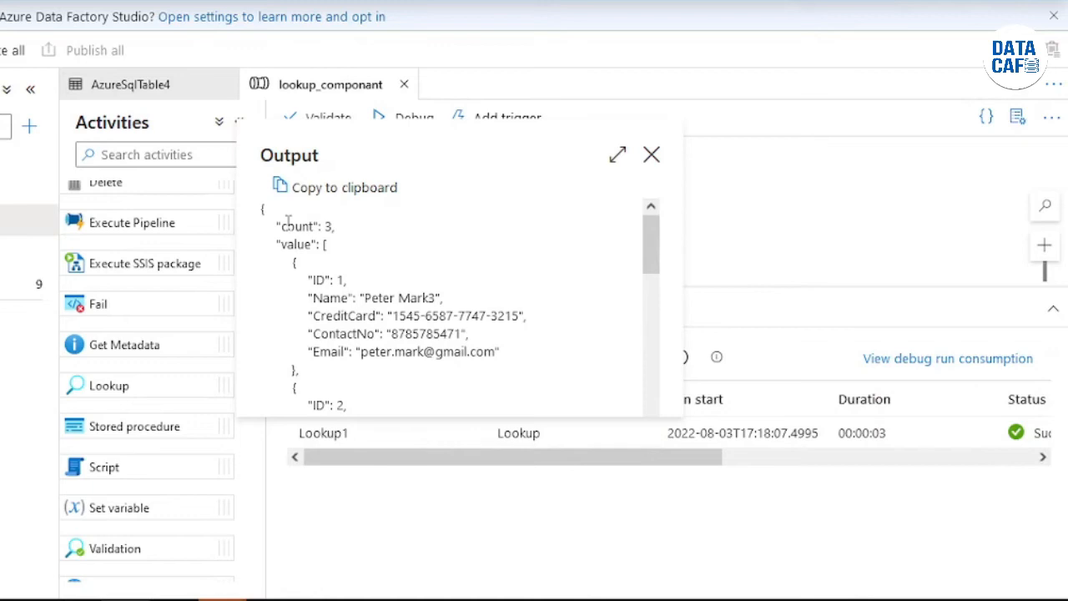
drag(308, 281, 488, 367)
scroll(432, 300, down, 3)
scroll(417, 301, up, 3)
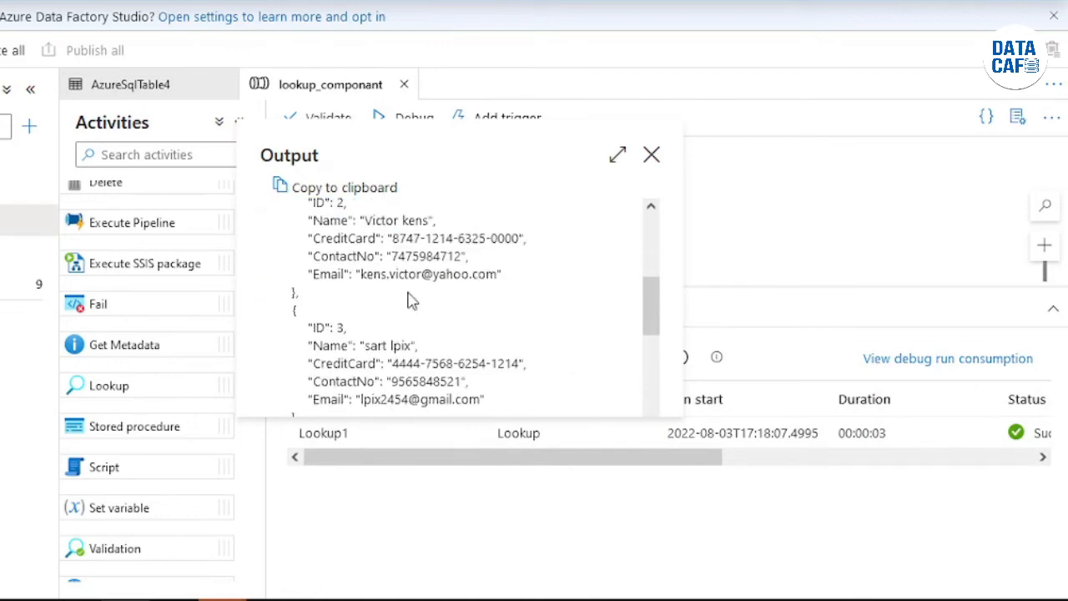
scroll(315, 250, up, 3)
click(313, 302)
drag(313, 302, 493, 393)
scroll(338, 265, down, 3)
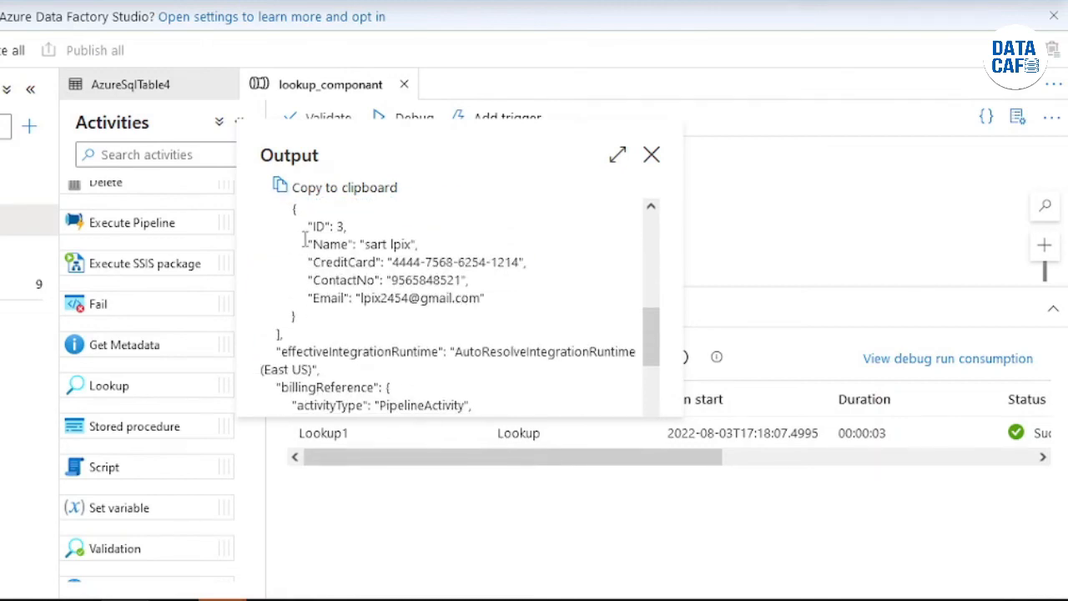
drag(314, 224, 487, 298)
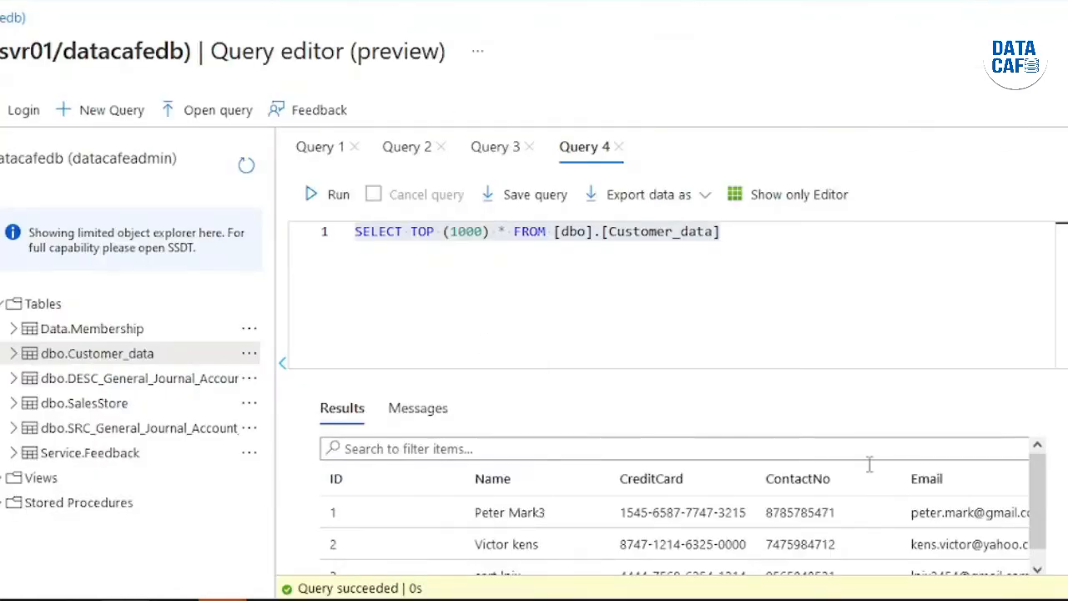
scroll(1039, 521, down, 1)
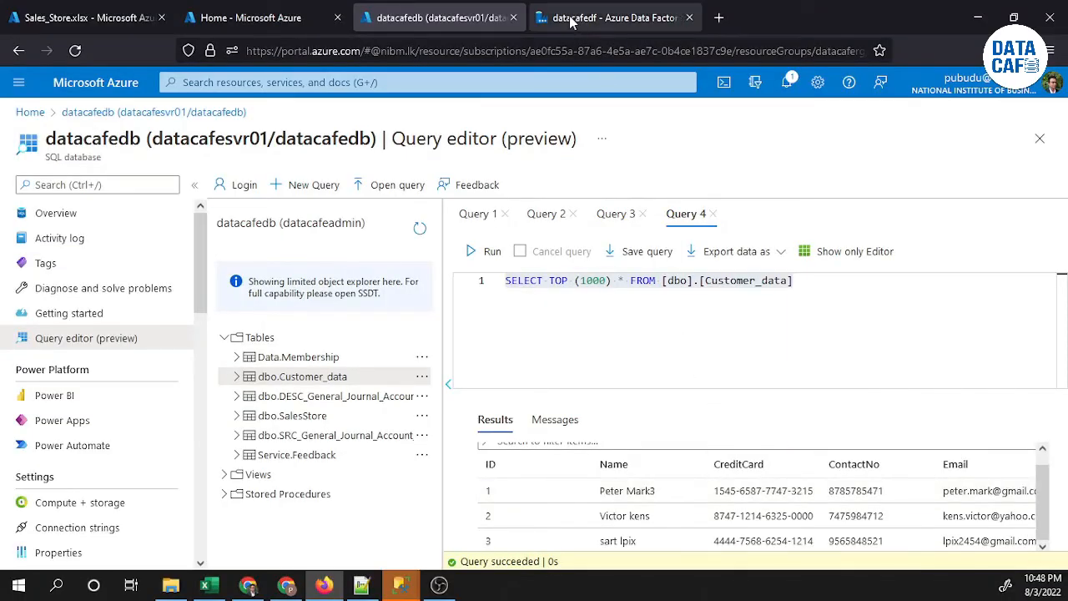
In Query 4 of the query editor, add the condition "where ID = 1" on a second line of the Customer_data query
click(615, 218)
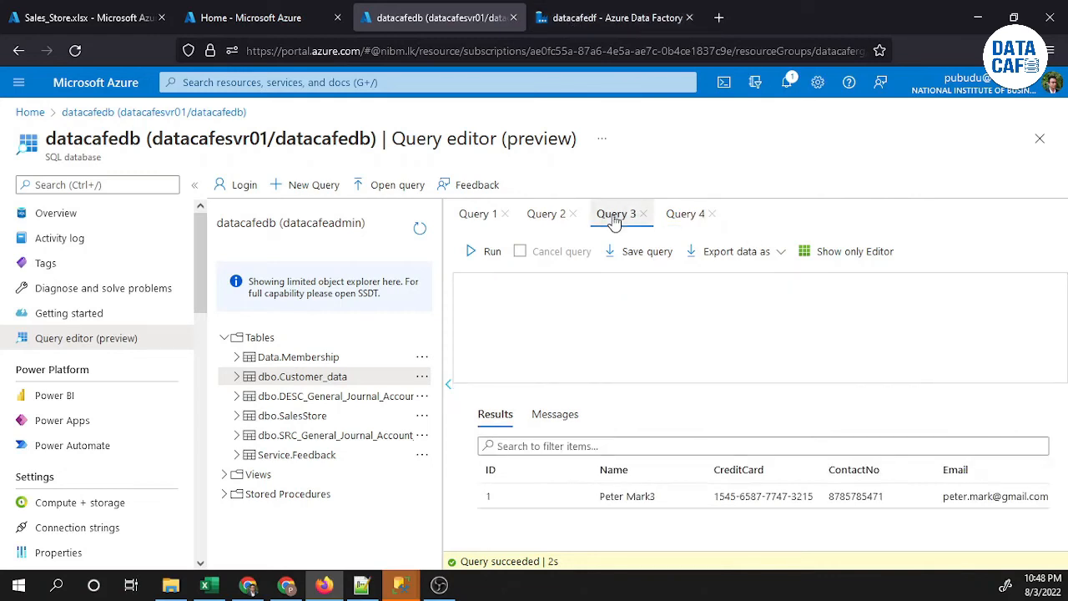
click(547, 216)
click(669, 215)
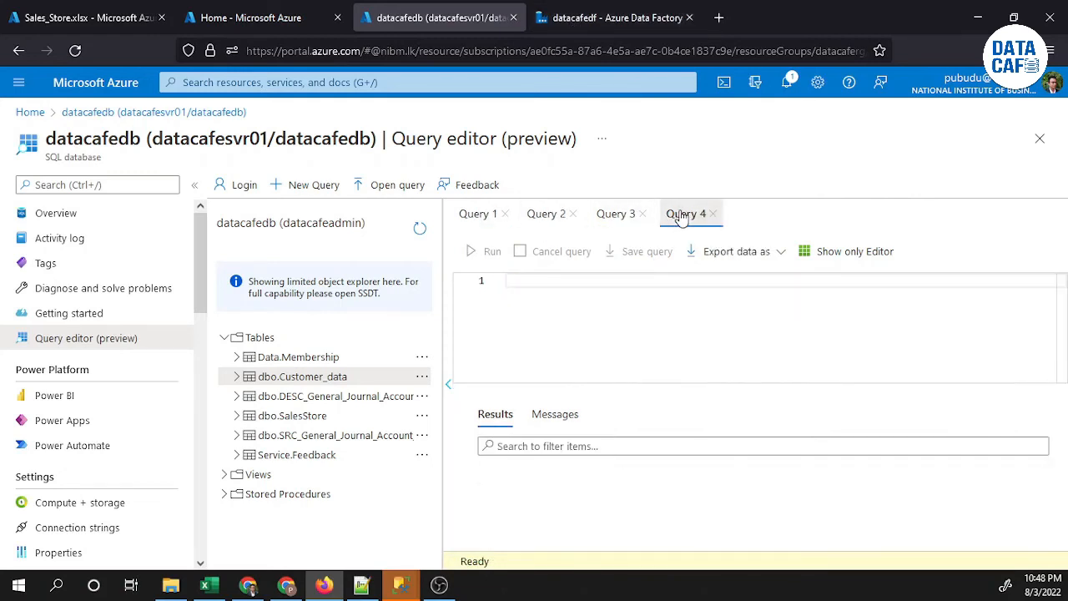
click(822, 287)
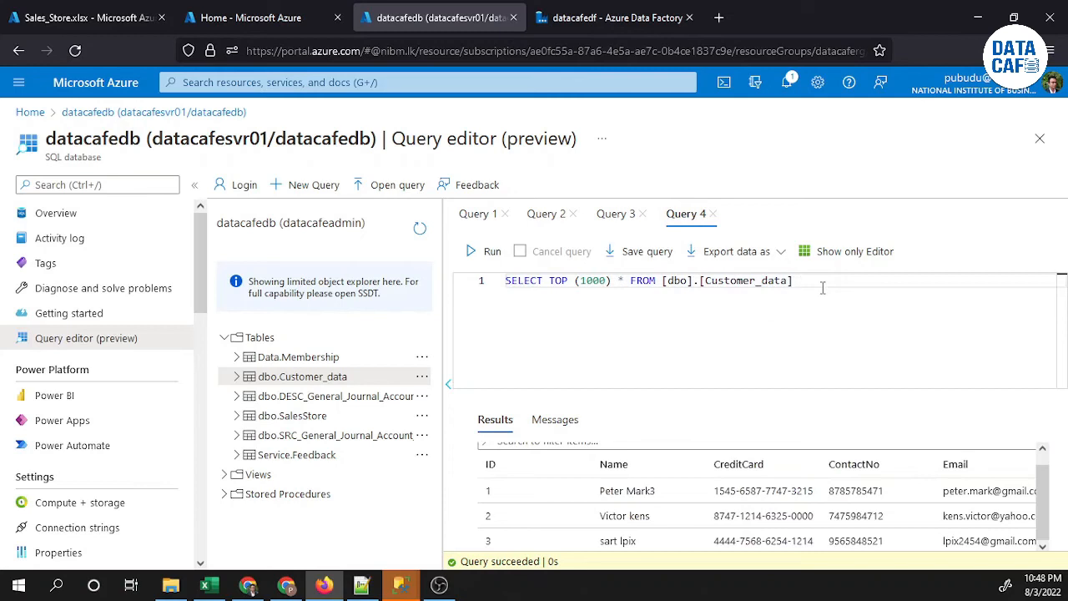
key(Return)
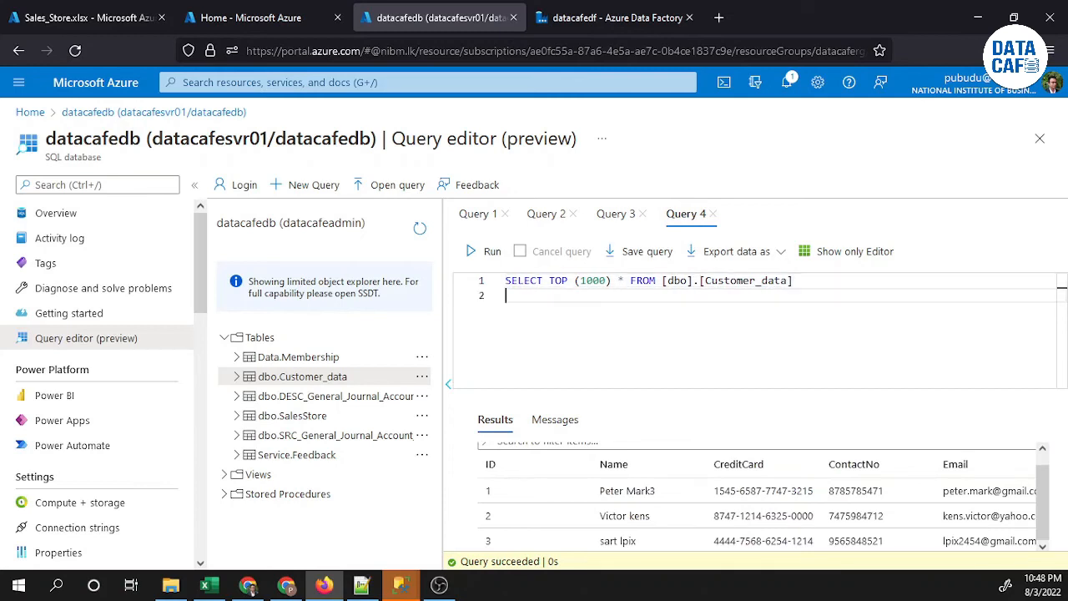
text(where )
text(ID )
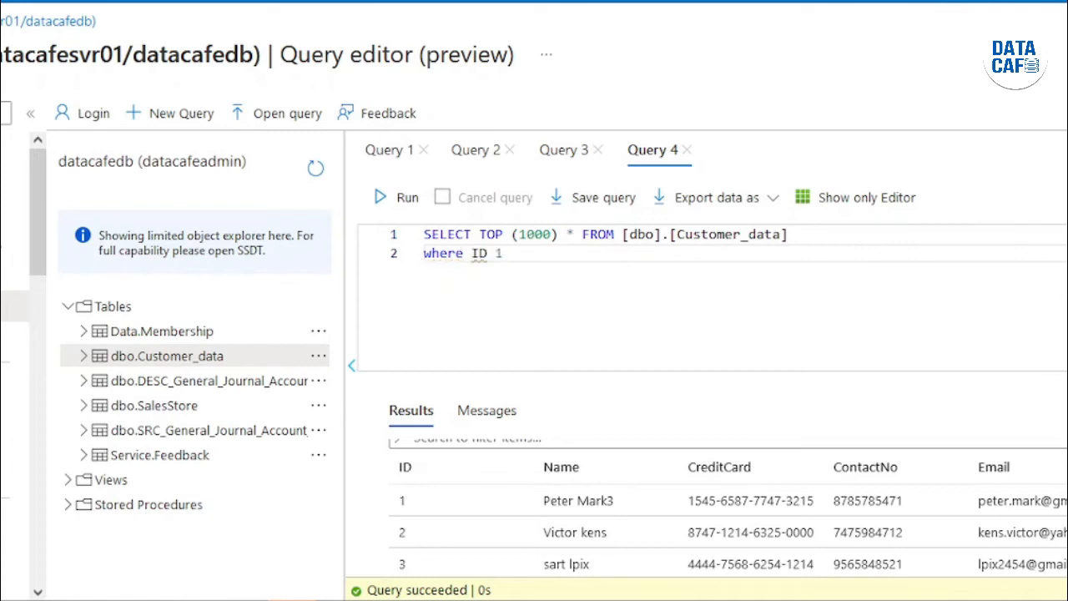
text(=)
Copy the whole filtered Customer_data query and set it as Lookup1's source query, with Use query switched to Query
drag(534, 256, 425, 234)
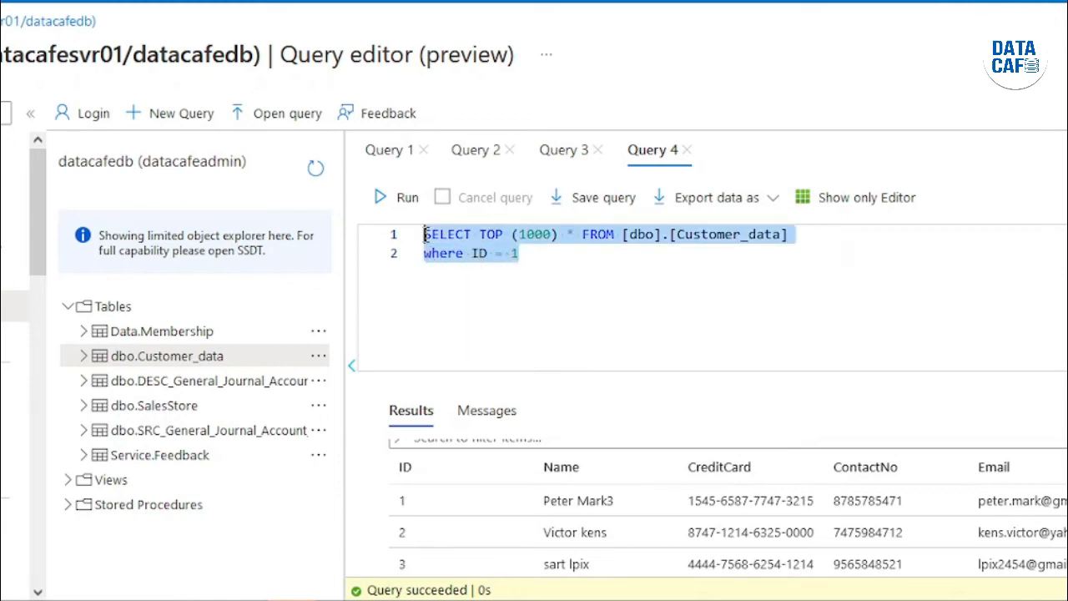
right_click(437, 238)
click(484, 322)
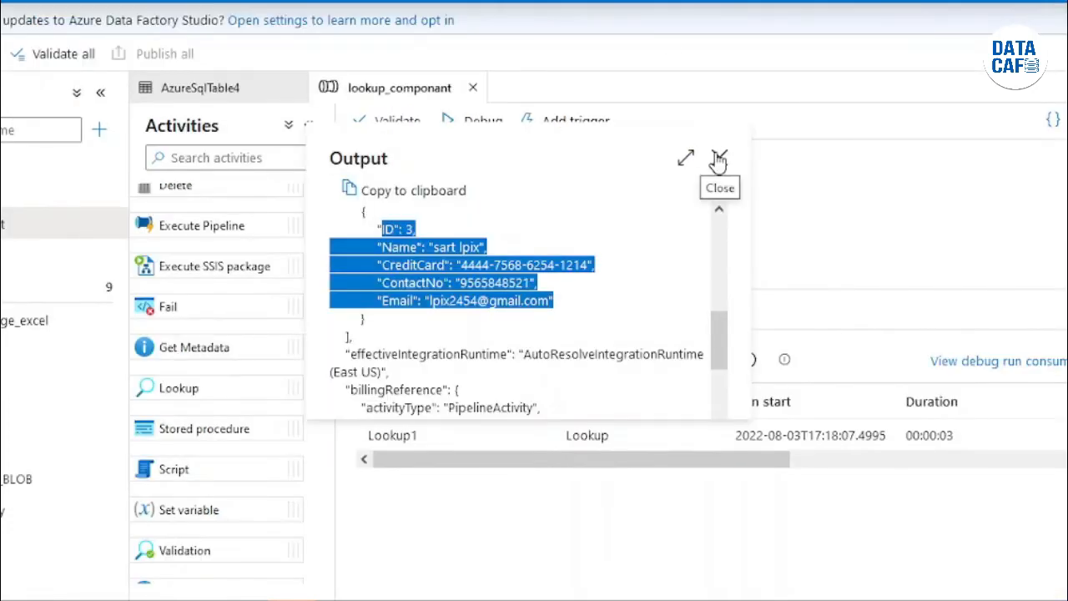
click(716, 157)
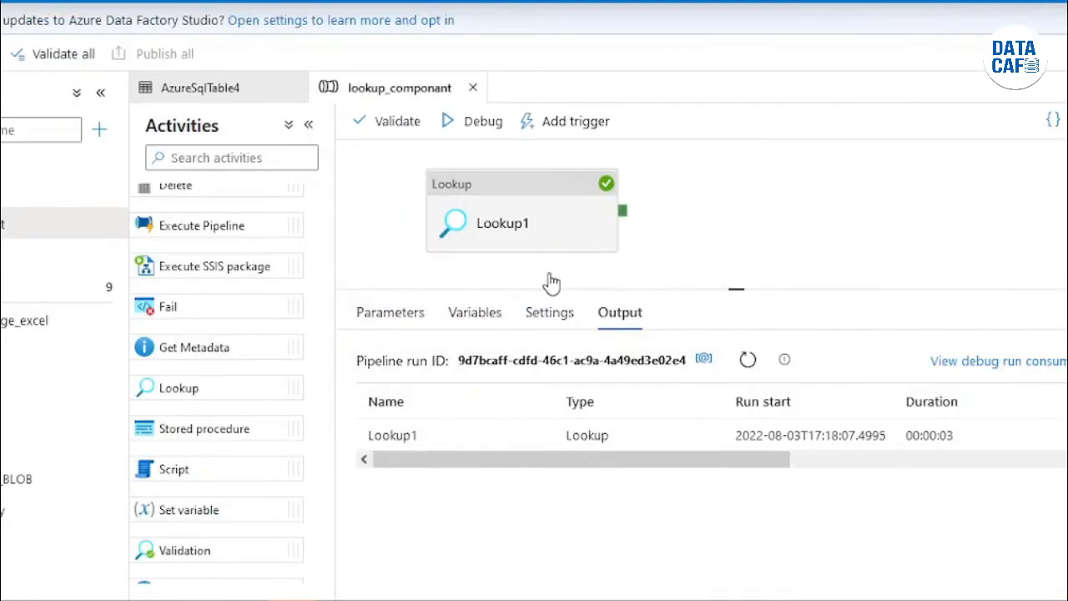
click(519, 179)
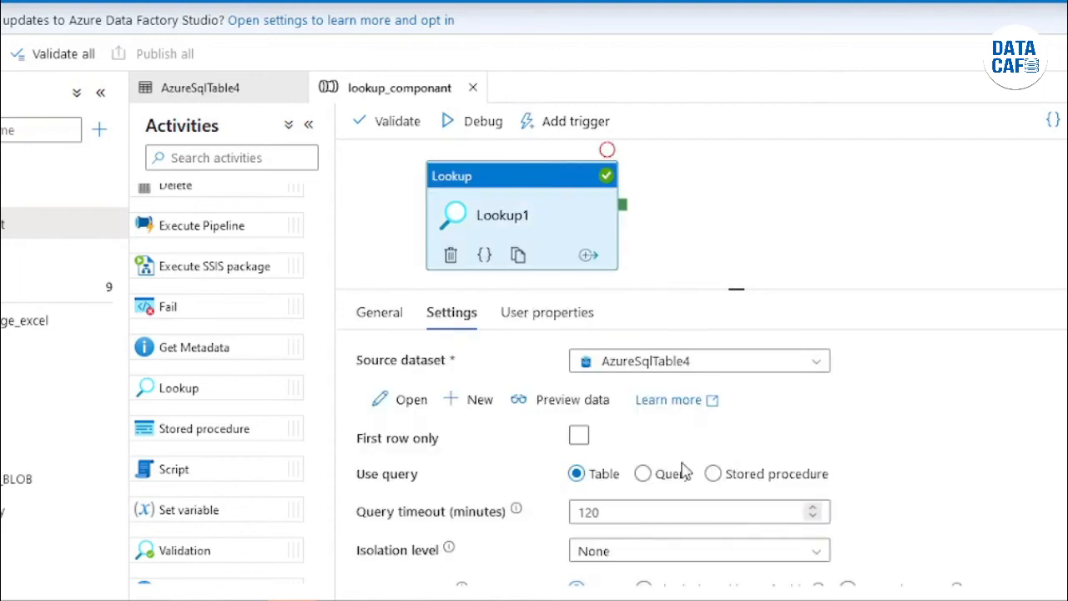
click(642, 474)
click(626, 513)
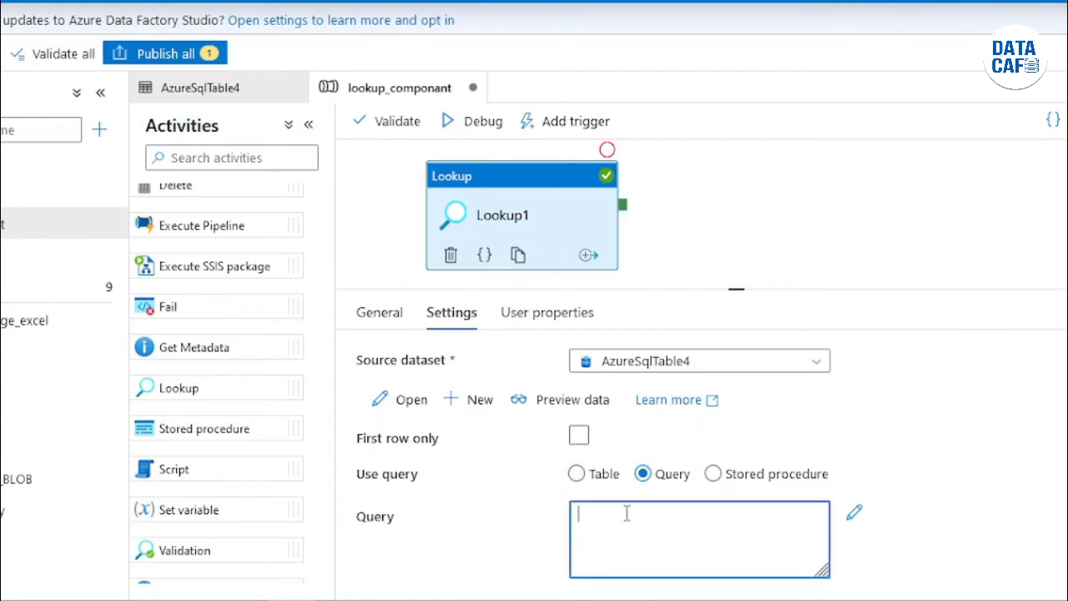
key(ctrl+v)
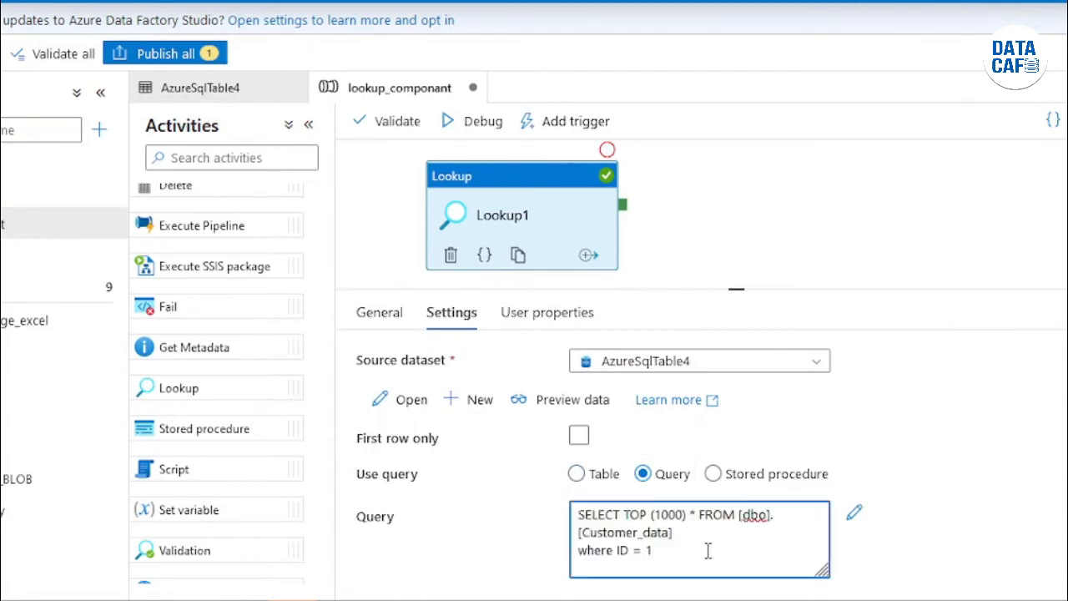
Publish the query change, debug the pipeline and refresh the status of its run
click(163, 56)
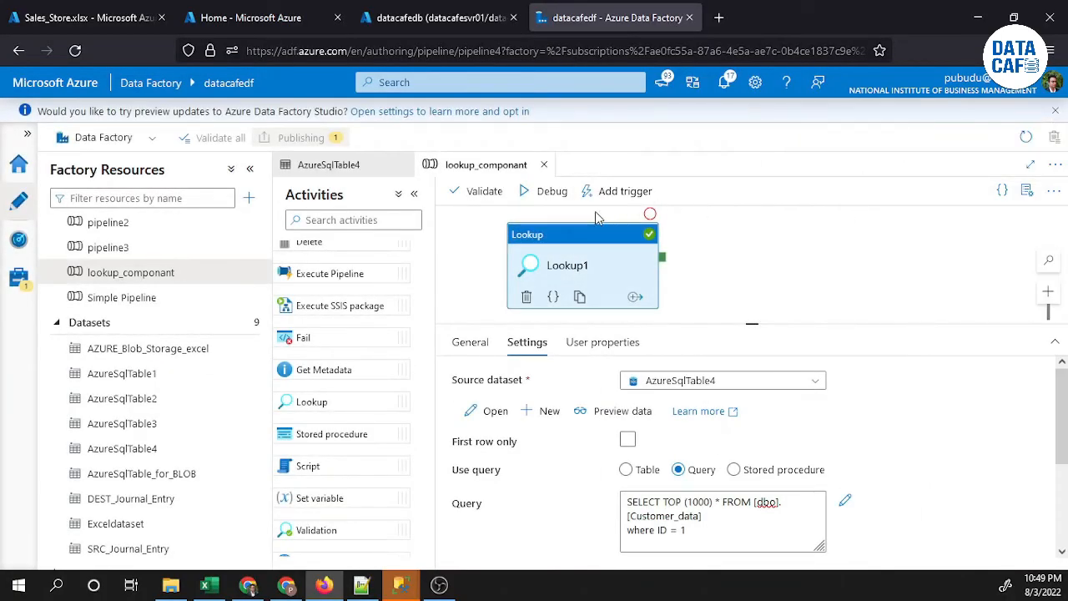
click(543, 193)
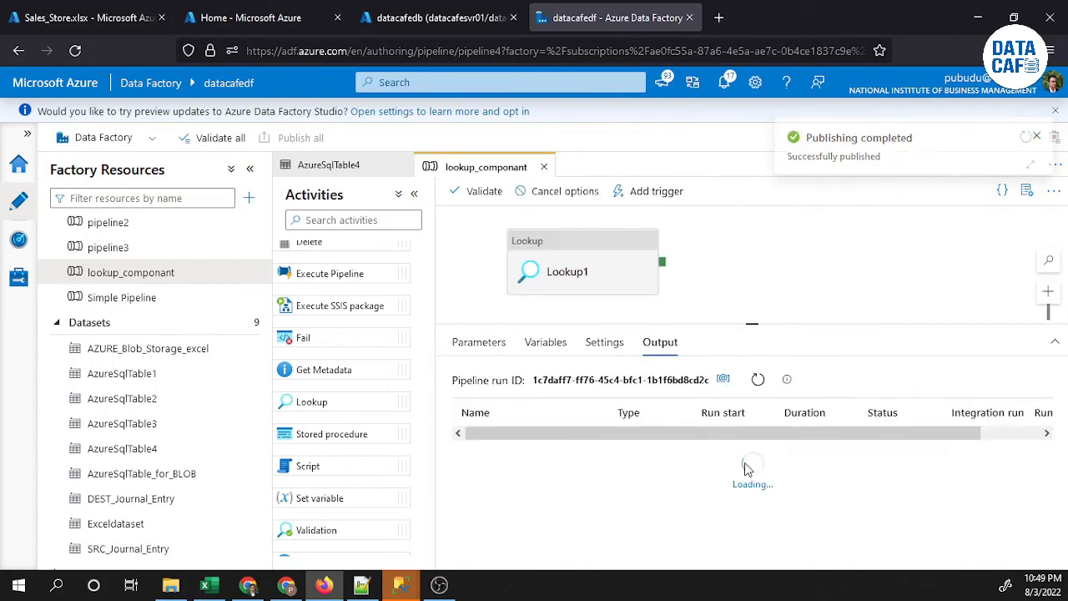
click(759, 380)
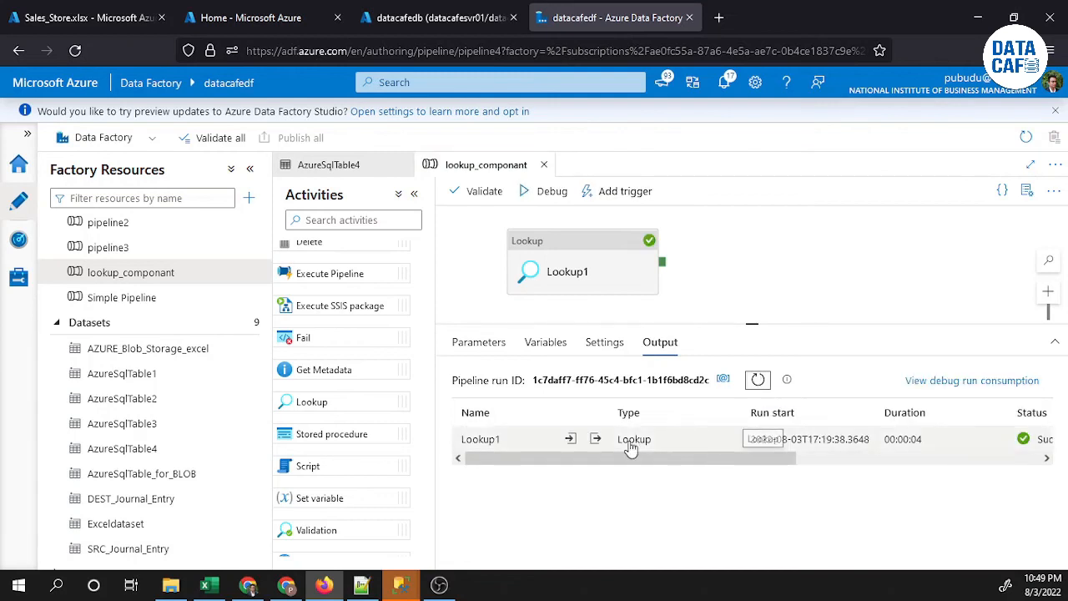
drag(784, 463, 731, 472)
Examine the query-based Lookup1 output and compare its record with the filtered query in the query editor
mouse_move(638, 443)
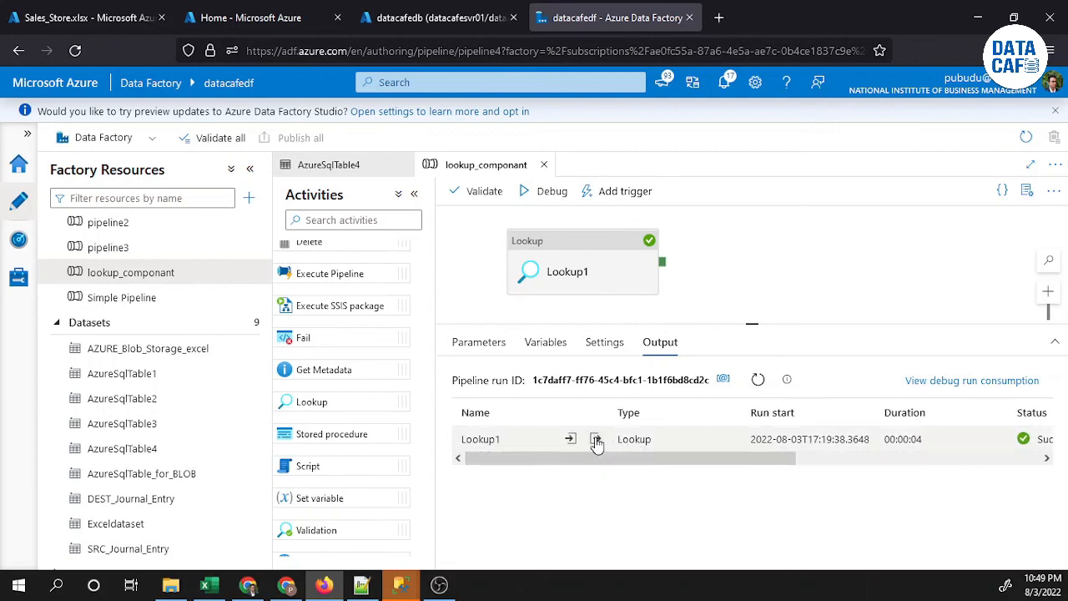
click(596, 443)
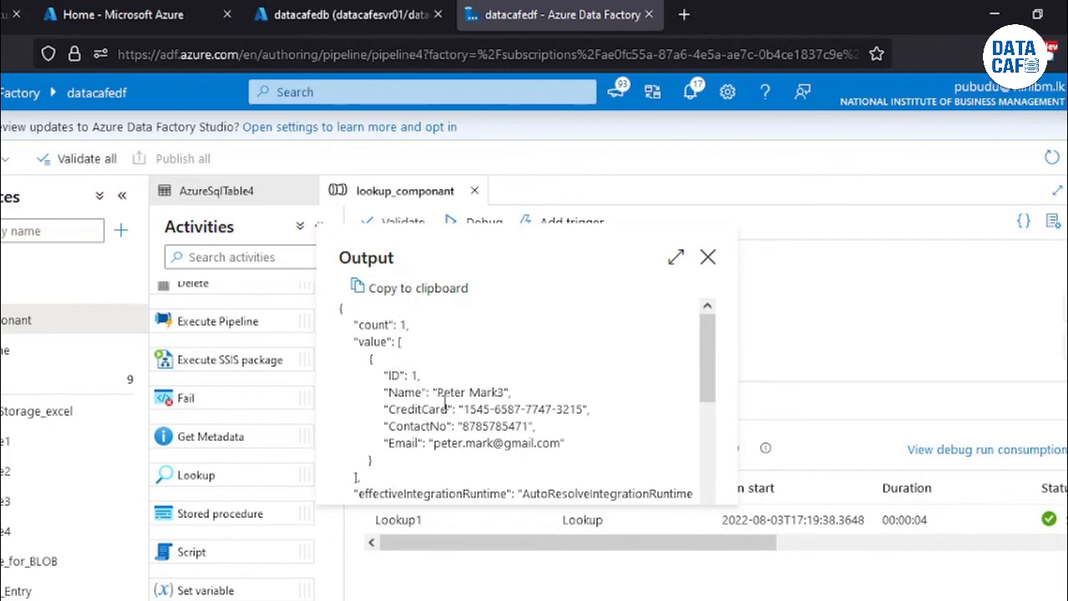
click(357, 16)
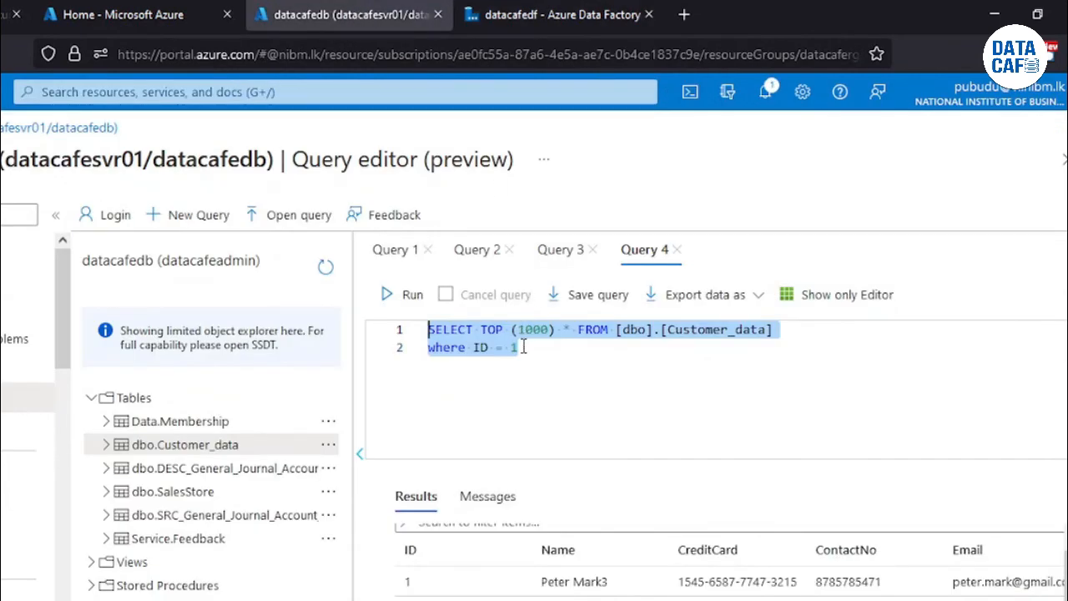
click(541, 21)
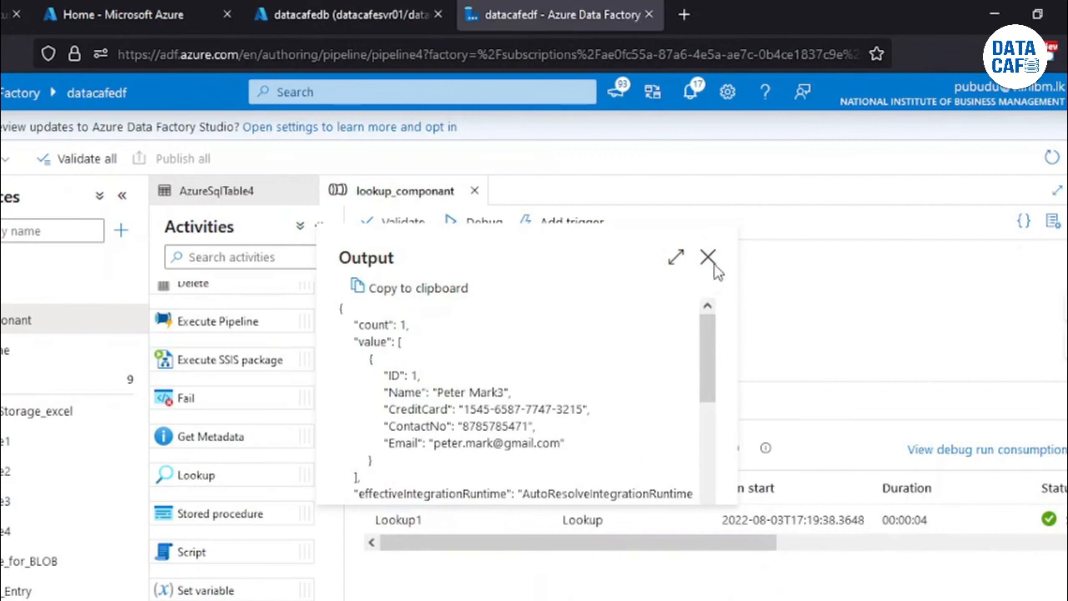